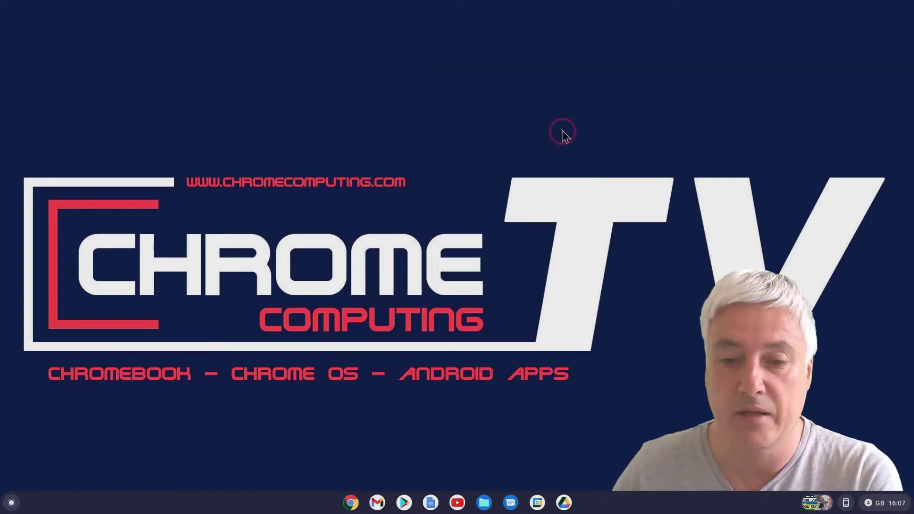
- Open the Discover software store from the Linux apps folder in the launcher
{"action": "left_click", "coordinate": [11, 504]}
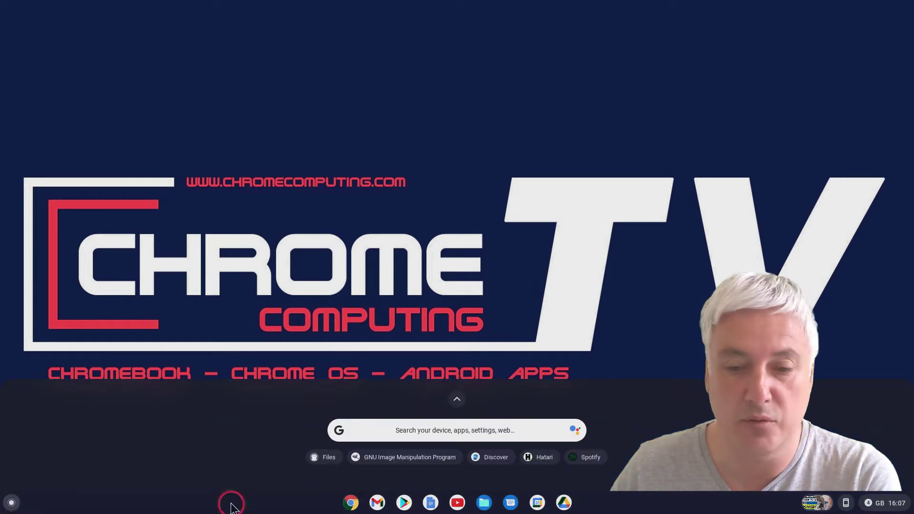
{"action": "left_click", "coordinate": [457, 405]}
{"action": "scroll", "coordinate": [447, 174], "scroll_direction": "down", "scroll_amount": 2}
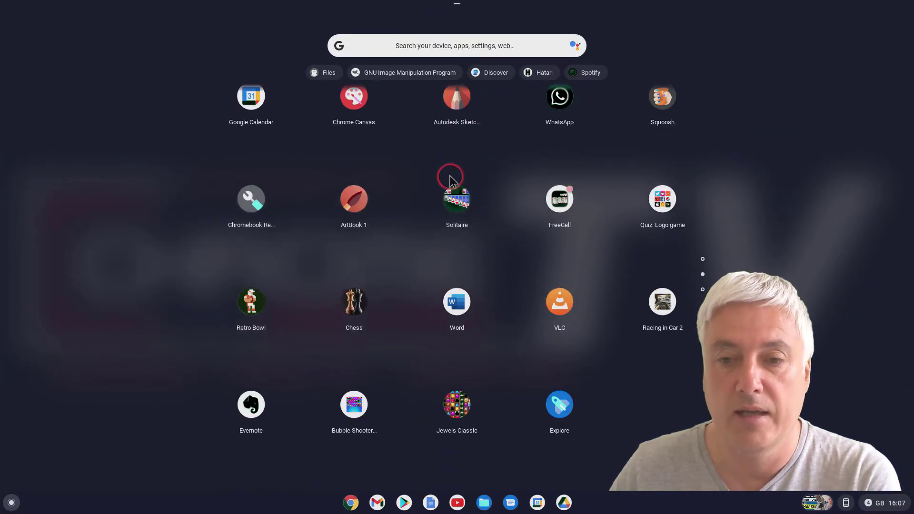
{"action": "left_click", "coordinate": [454, 118]}
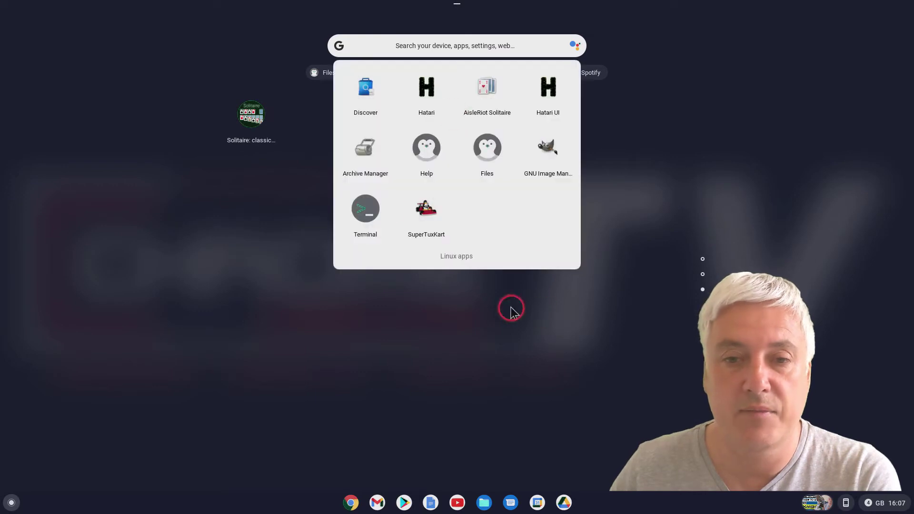
{"action": "left_click", "coordinate": [366, 88]}
{"action": "left_click", "coordinate": [617, 316]}
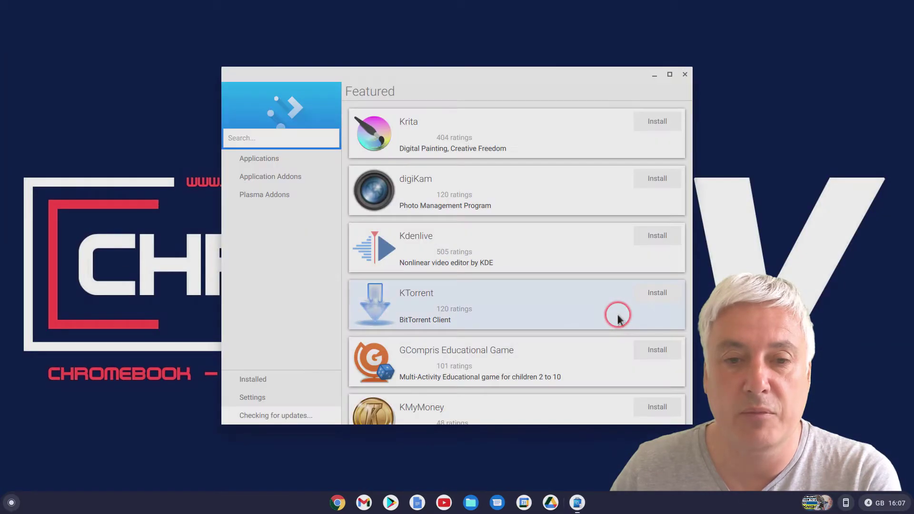
- Search Discover for "file manager", browse the listed applications, and close the store
{"action": "left_click", "coordinate": [256, 140]}
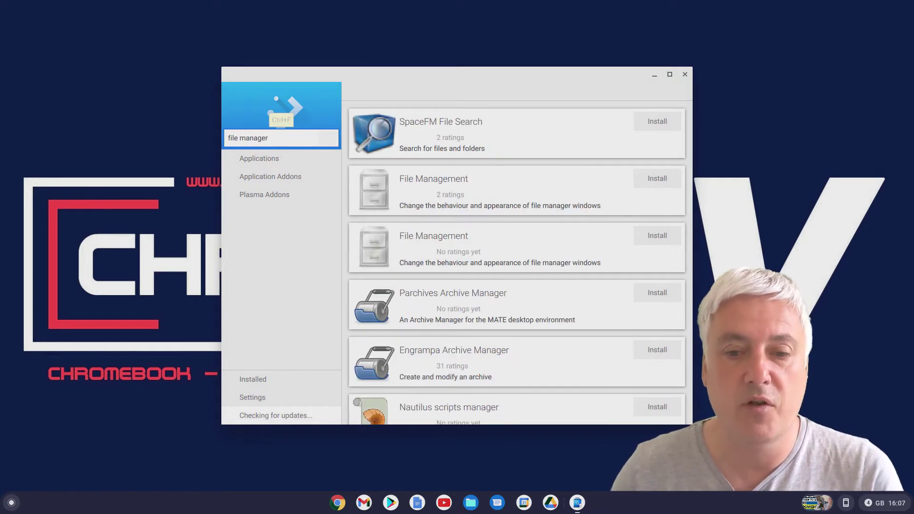
{"action": "scroll", "coordinate": [540, 256], "scroll_direction": "down", "scroll_amount": 1}
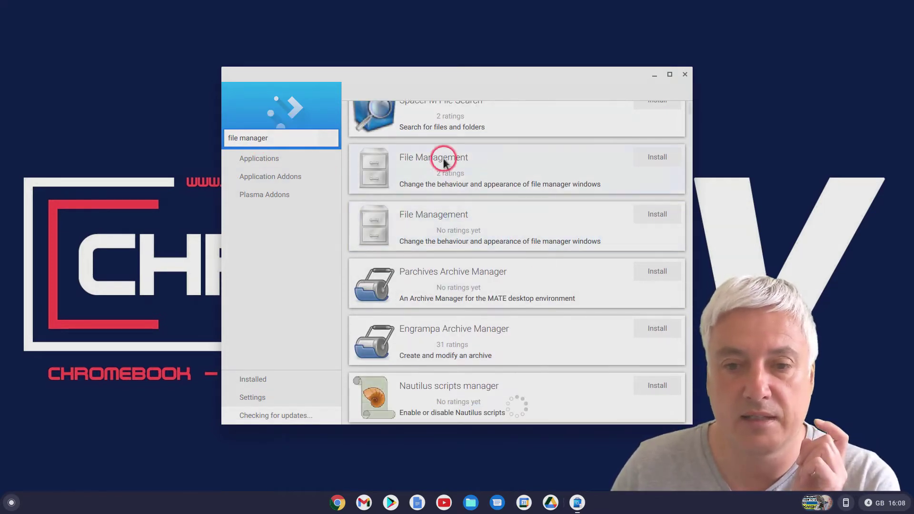
{"action": "scroll", "coordinate": [518, 241], "scroll_direction": "down", "scroll_amount": 6}
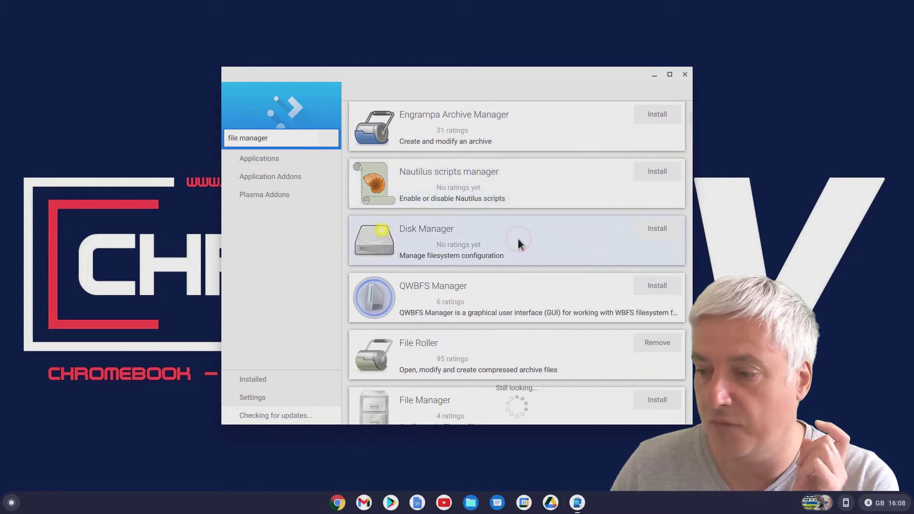
{"action": "scroll", "coordinate": [518, 239], "scroll_direction": "down", "scroll_amount": 5}
{"action": "left_click", "coordinate": [428, 302]}
{"action": "left_click", "coordinate": [429, 280]}
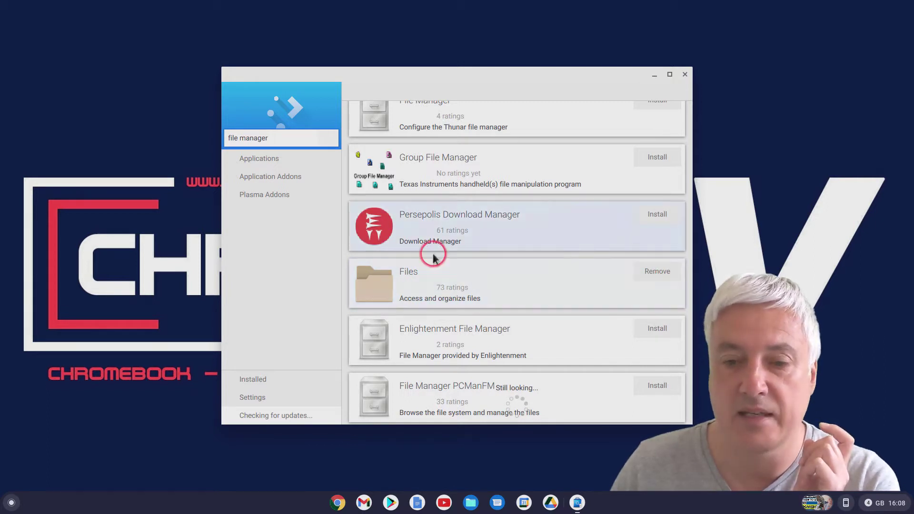
{"action": "left_click", "coordinate": [678, 75]}
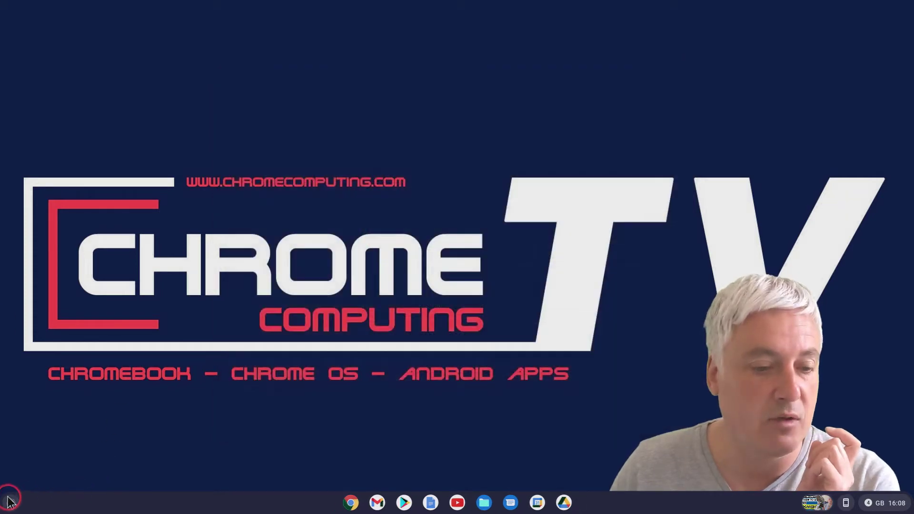
- Open the Linux Files app from the Linux apps folder, view its home folder, and close it
{"action": "left_click", "coordinate": [11, 502]}
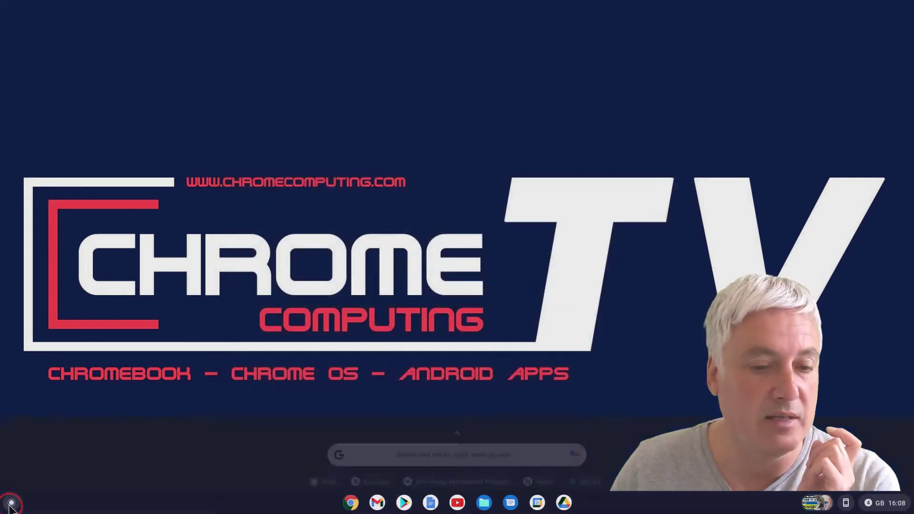
{"action": "left_click", "coordinate": [457, 402]}
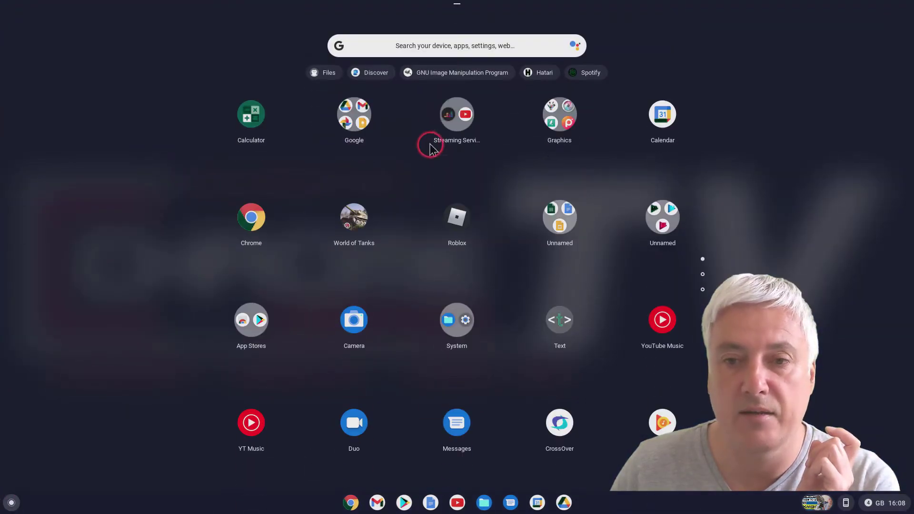
{"action": "scroll", "coordinate": [453, 146], "scroll_direction": "down", "scroll_amount": 2}
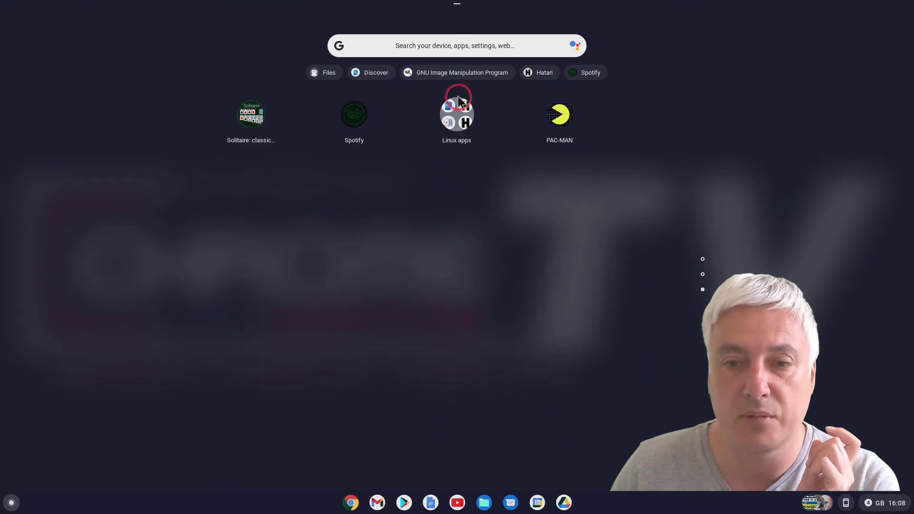
{"action": "left_click", "coordinate": [451, 124]}
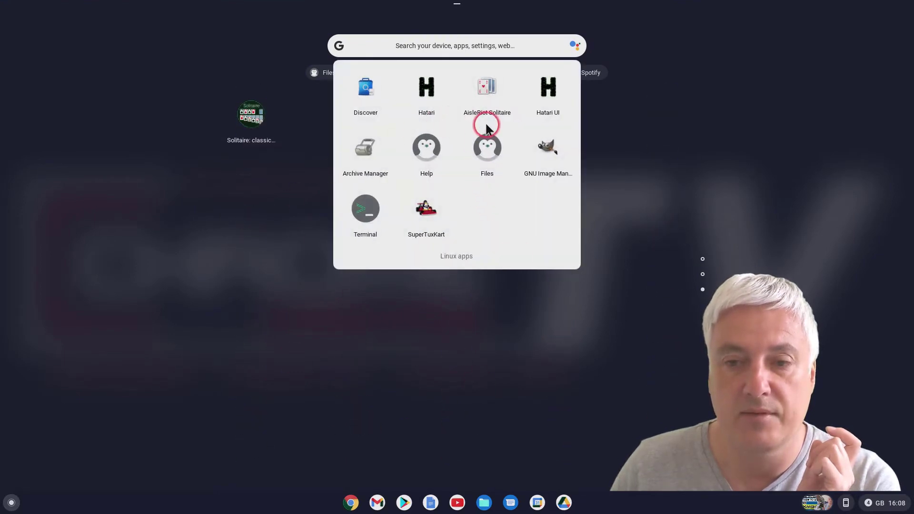
{"action": "left_click", "coordinate": [489, 150]}
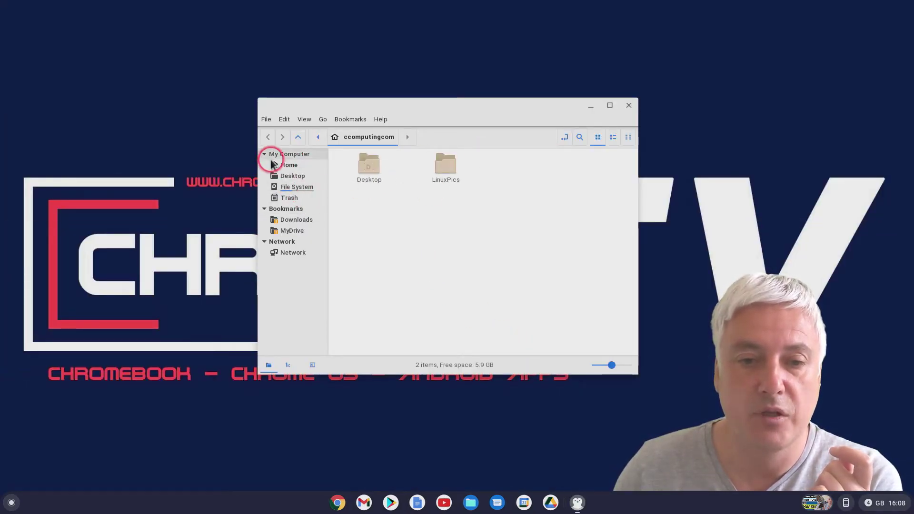
{"action": "left_click", "coordinate": [629, 105]}
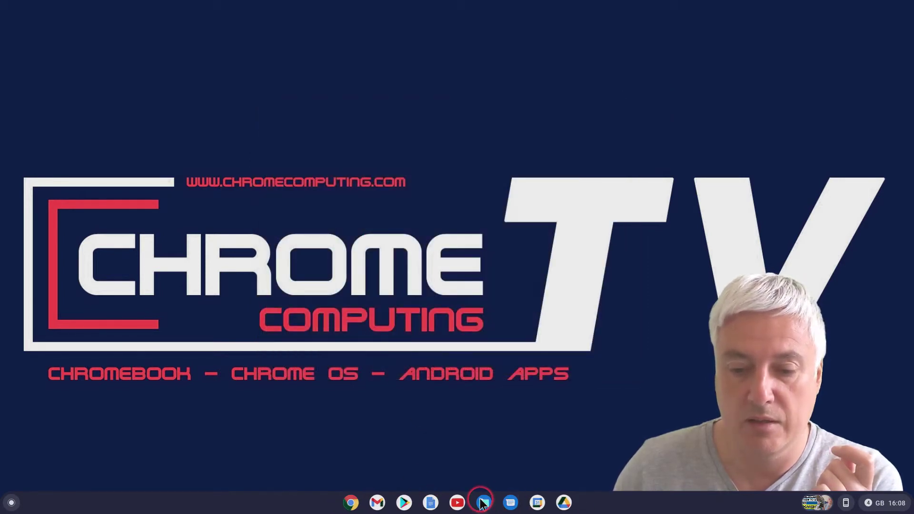
- Open the Chromebook's own Files app, look inside the Pics folder in Downloads, and return to My files
{"action": "left_click", "coordinate": [483, 502]}
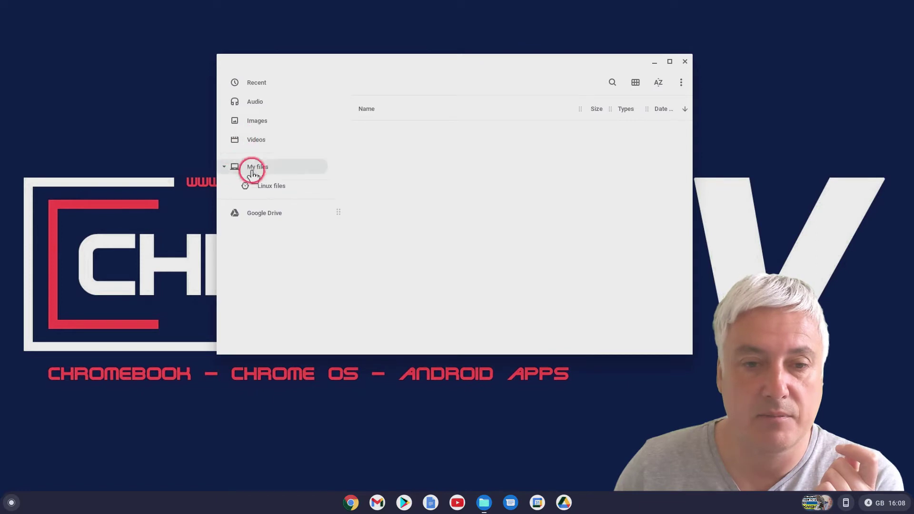
{"action": "left_click", "coordinate": [249, 167]}
{"action": "left_click", "coordinate": [386, 130]}
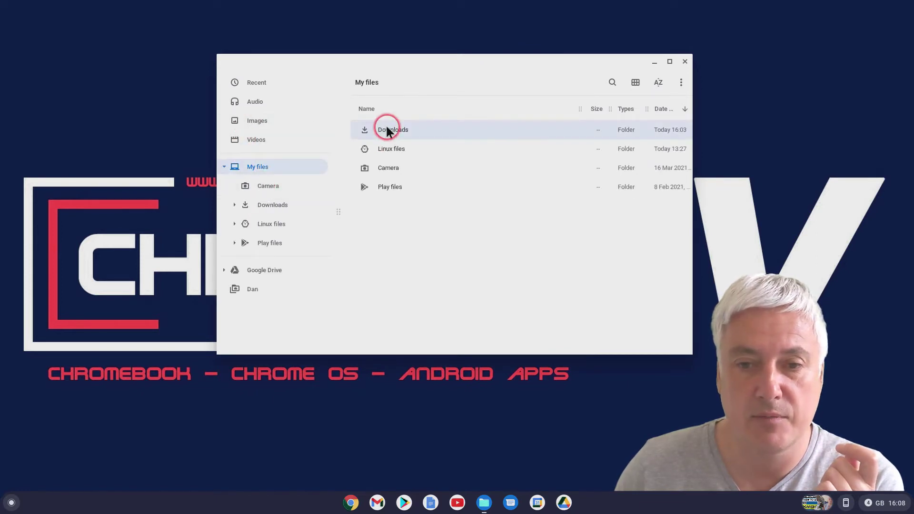
{"action": "double_click", "coordinate": [386, 130]}
{"action": "double_click", "coordinate": [381, 127]}
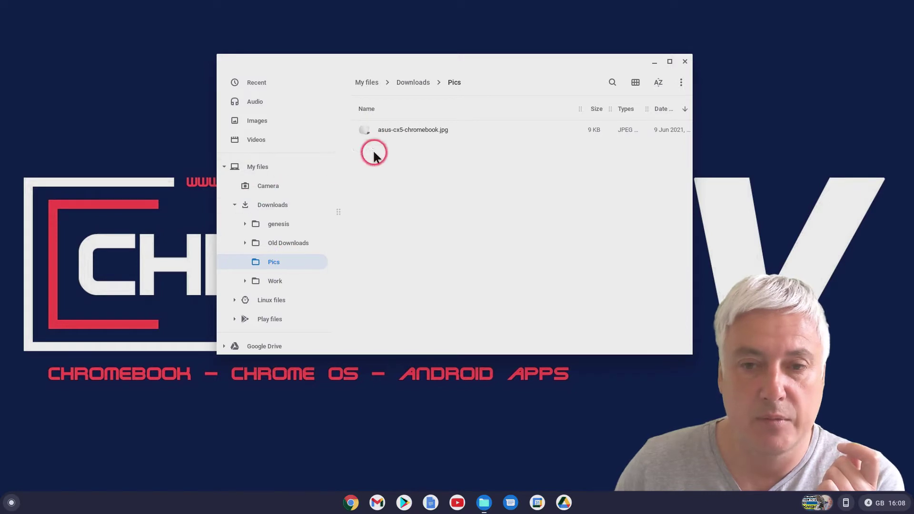
{"action": "left_click", "coordinate": [410, 83]}
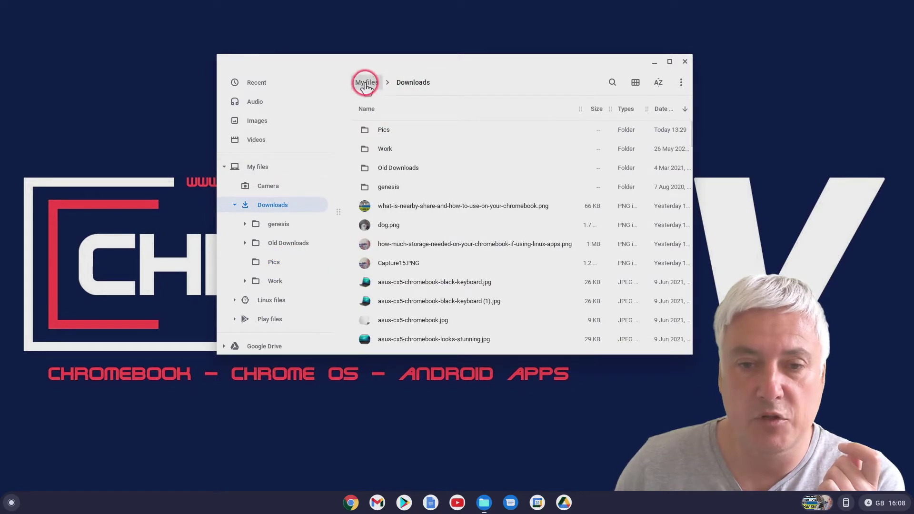
{"action": "left_click", "coordinate": [366, 83]}
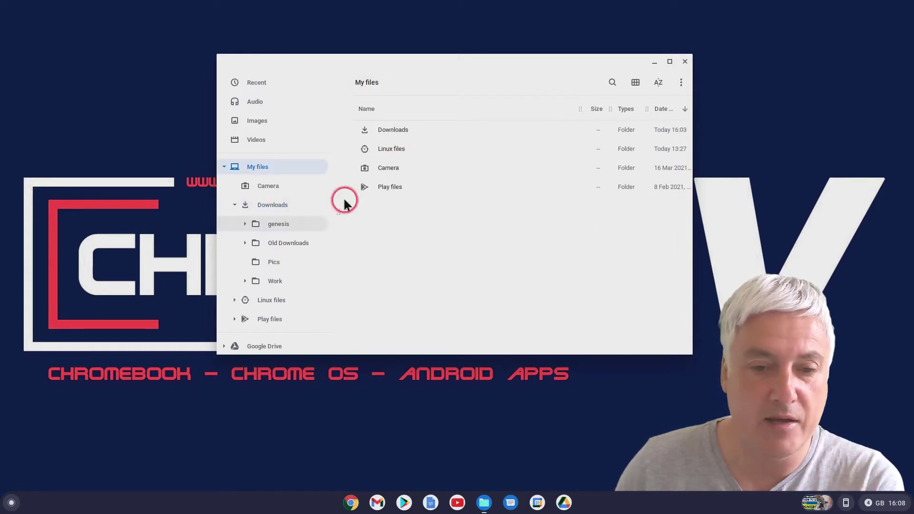
- View the contents of the LinuxPics folder under Linux files and return to Linux files
{"action": "left_click", "coordinate": [267, 298]}
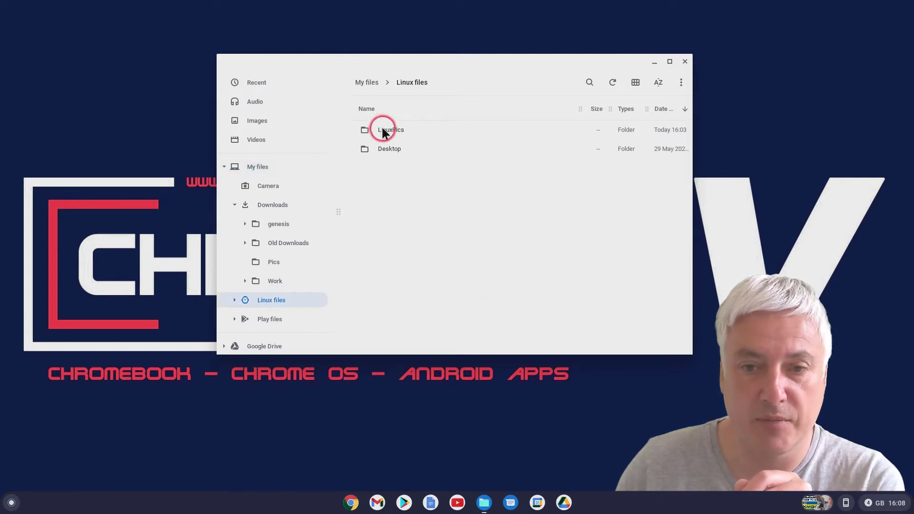
{"action": "left_click", "coordinate": [382, 132]}
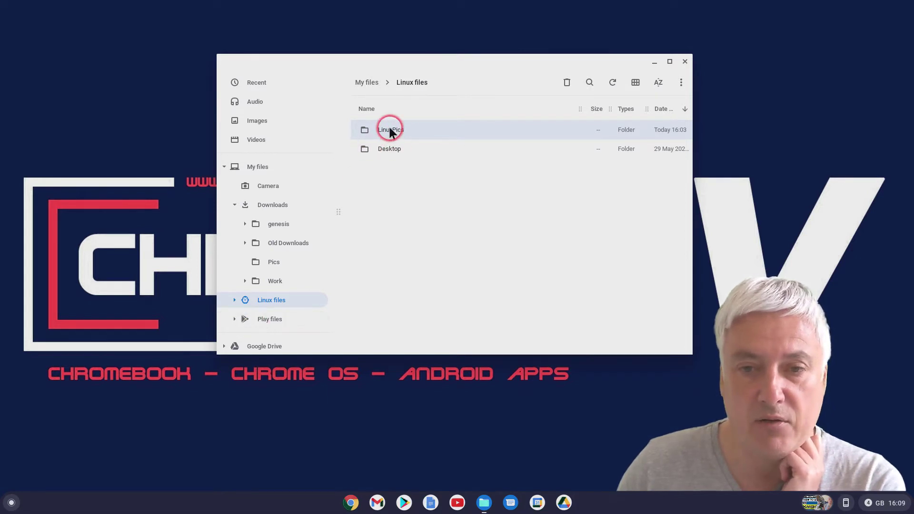
{"action": "double_click", "coordinate": [390, 129]}
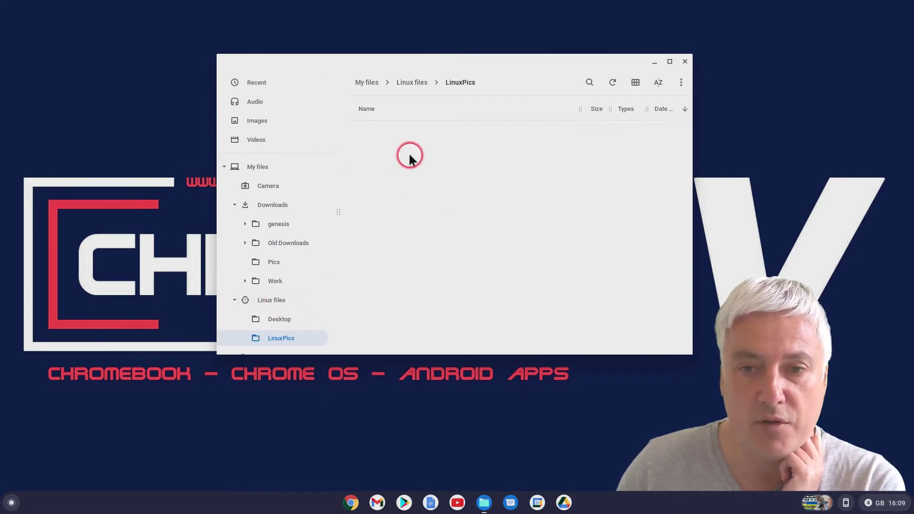
{"action": "left_click", "coordinate": [413, 82]}
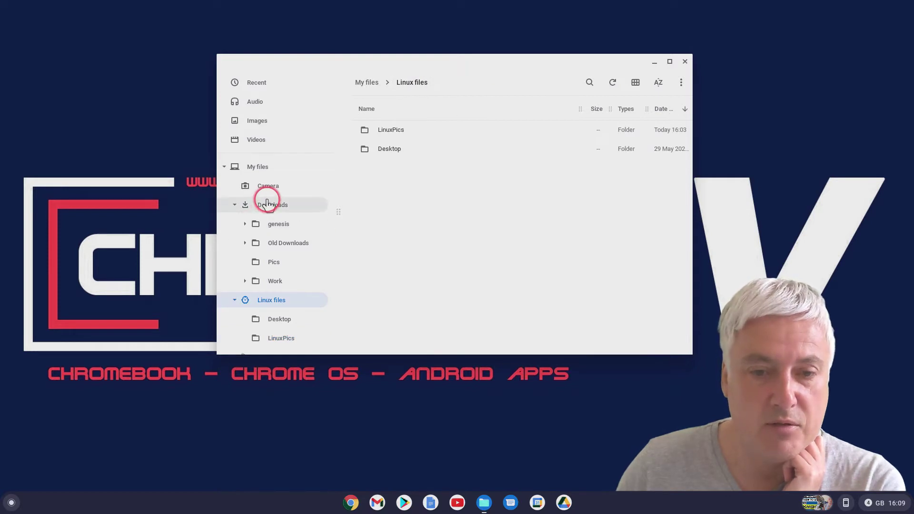
- Copy asus-cx5-chromebook-black-keyboard.jpg from Downloads into the LinuxPics folder under Linux files
{"action": "left_click", "coordinate": [267, 204]}
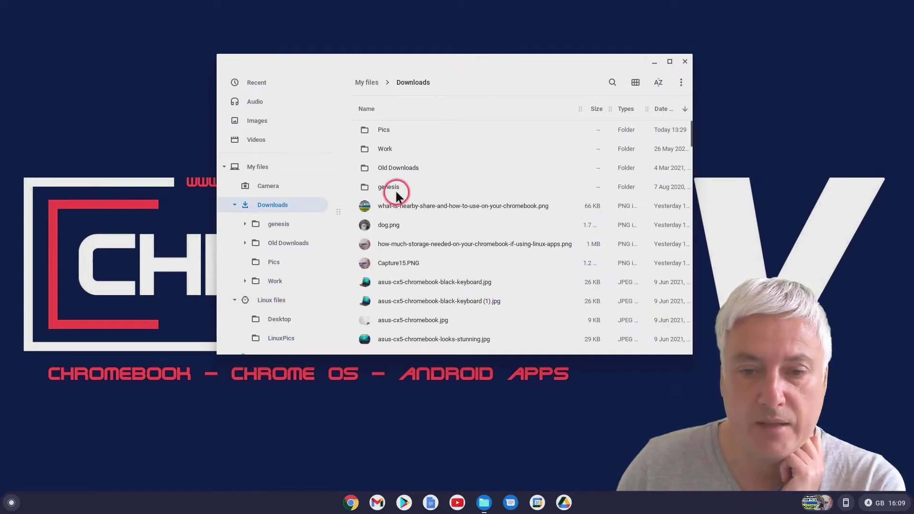
{"action": "left_click", "coordinate": [423, 284]}
{"action": "right_click", "coordinate": [423, 283]}
{"action": "left_click", "coordinate": [452, 212]}
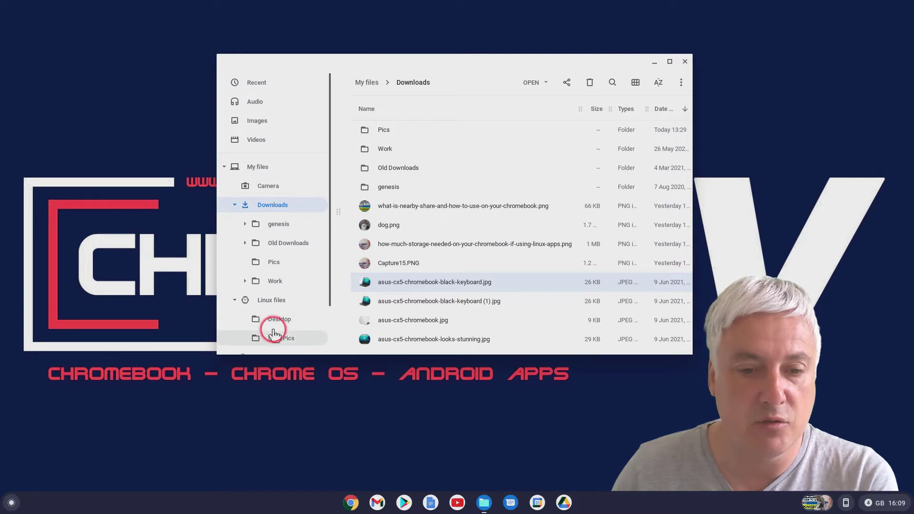
{"action": "left_click", "coordinate": [265, 301]}
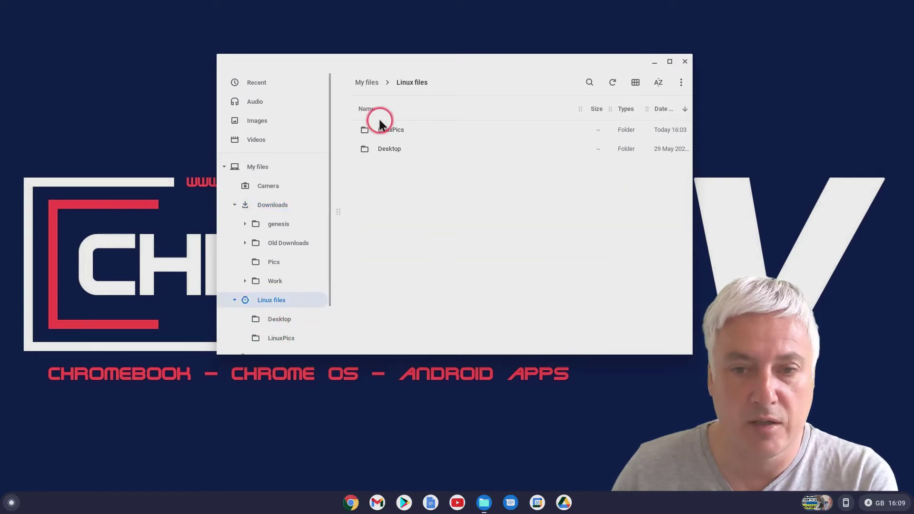
{"action": "double_click", "coordinate": [383, 134]}
{"action": "right_click", "coordinate": [400, 149]}
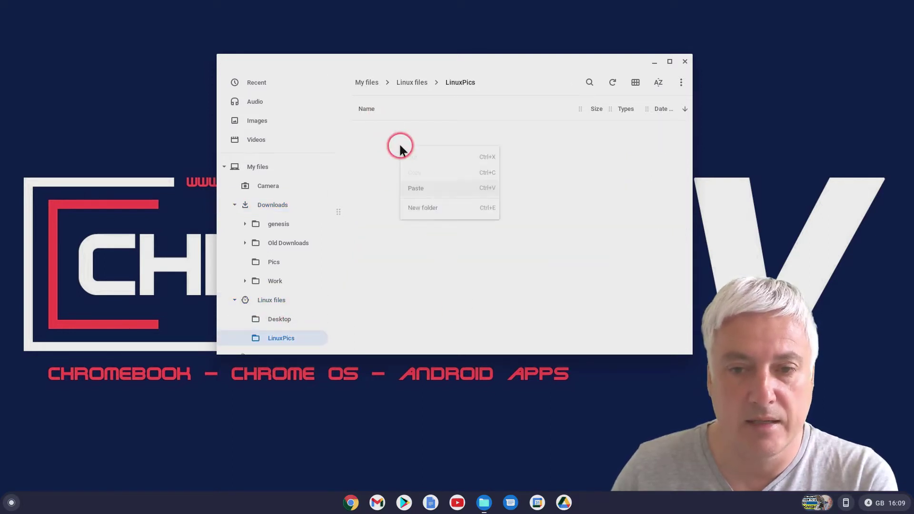
{"action": "left_click", "coordinate": [417, 189]}
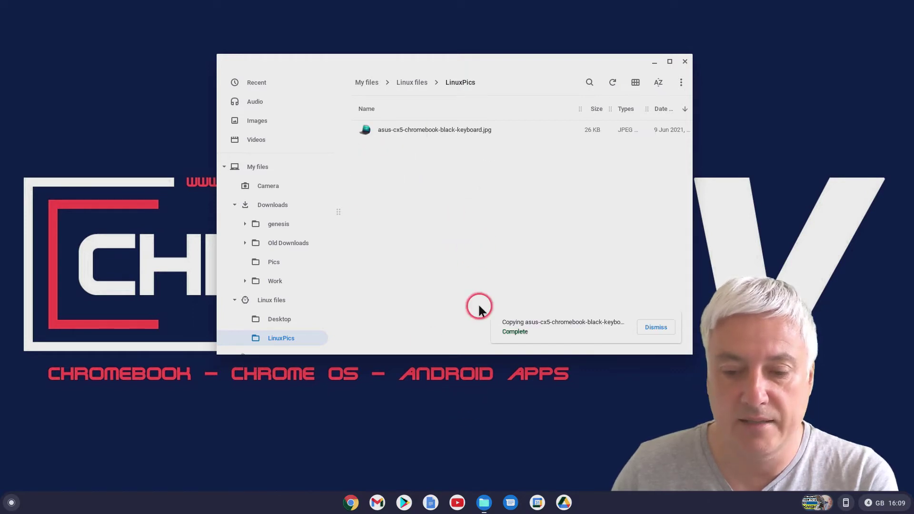
- Open the Linux Files app, check the LinuxPics folder for the copied picture, and go back to the home folder
{"action": "left_click", "coordinate": [11, 503]}
{"action": "left_click", "coordinate": [457, 401]}
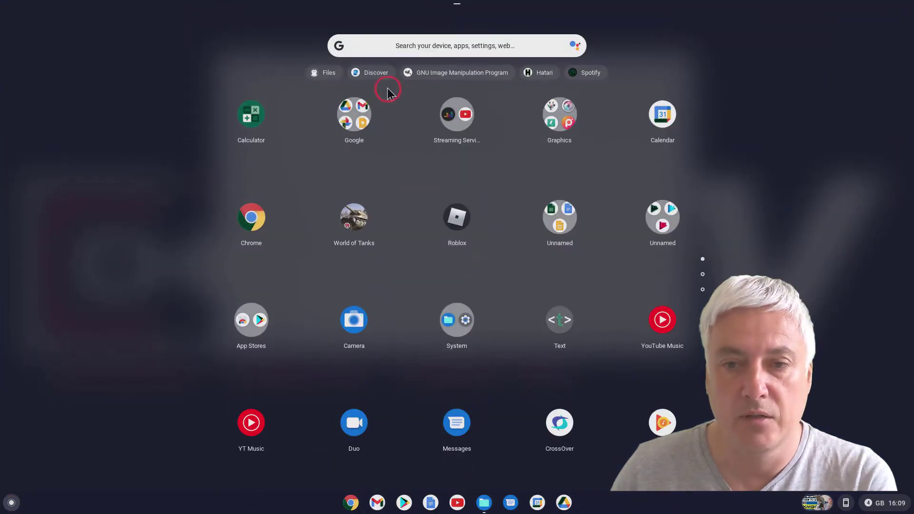
{"action": "scroll", "coordinate": [490, 222], "scroll_direction": "down", "scroll_amount": 2}
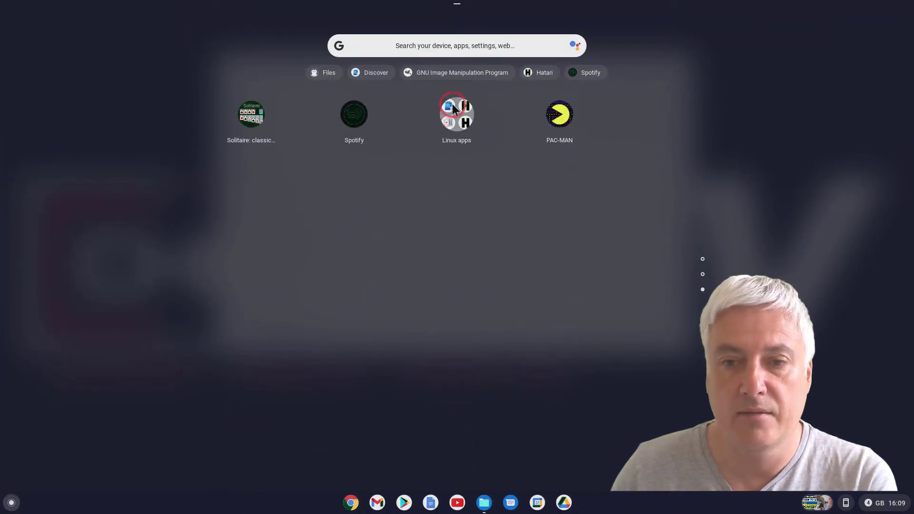
{"action": "left_click", "coordinate": [453, 106]}
{"action": "left_click", "coordinate": [495, 151]}
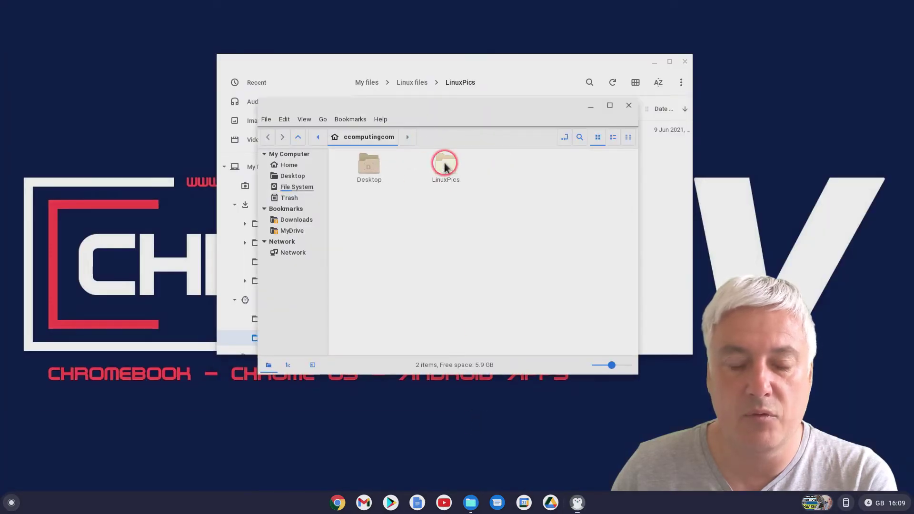
{"action": "double_click", "coordinate": [444, 164]}
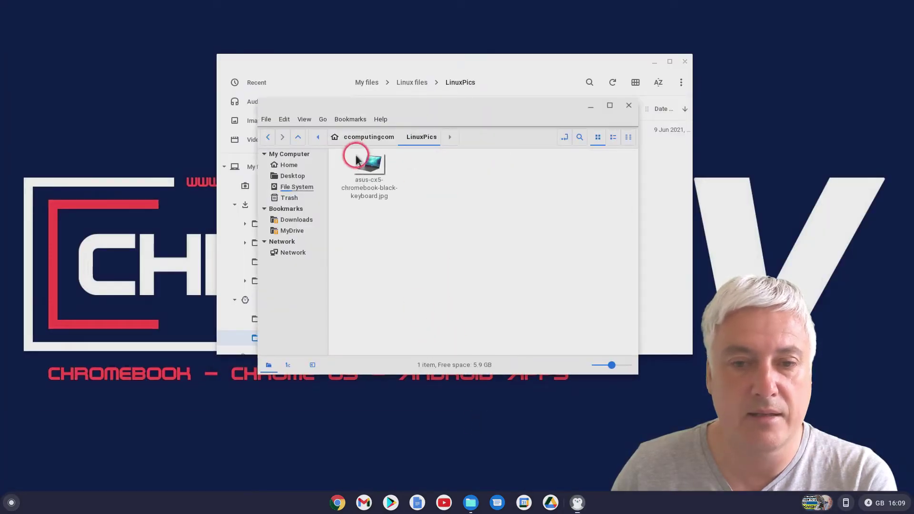
{"action": "left_click", "coordinate": [267, 137]}
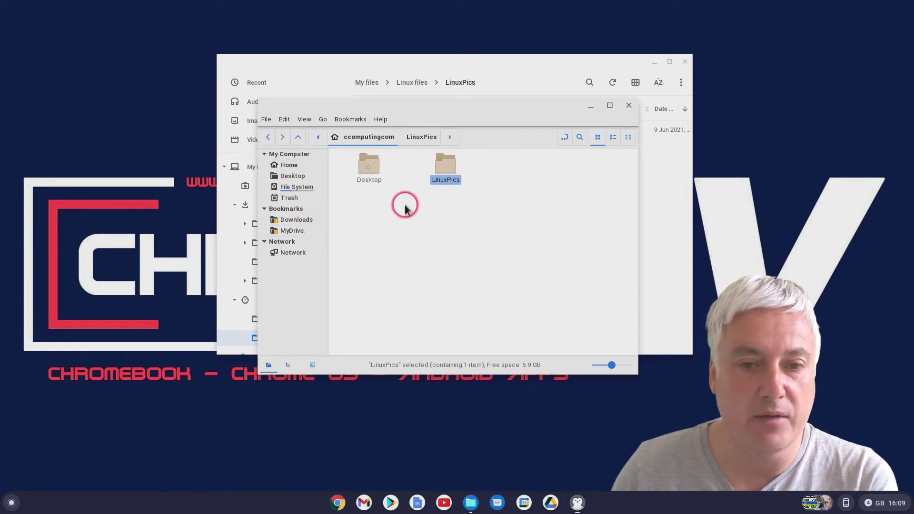
{"action": "left_click", "coordinate": [442, 178]}
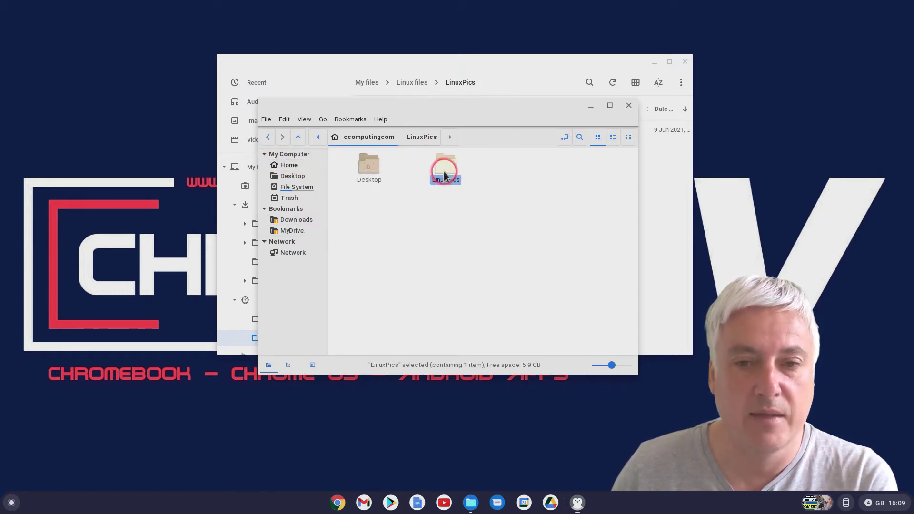
- Switch to the ChromeOS Files app, look through Downloads and the LinuxPics folder, and return to Downloads
{"action": "left_click", "coordinate": [315, 60]}
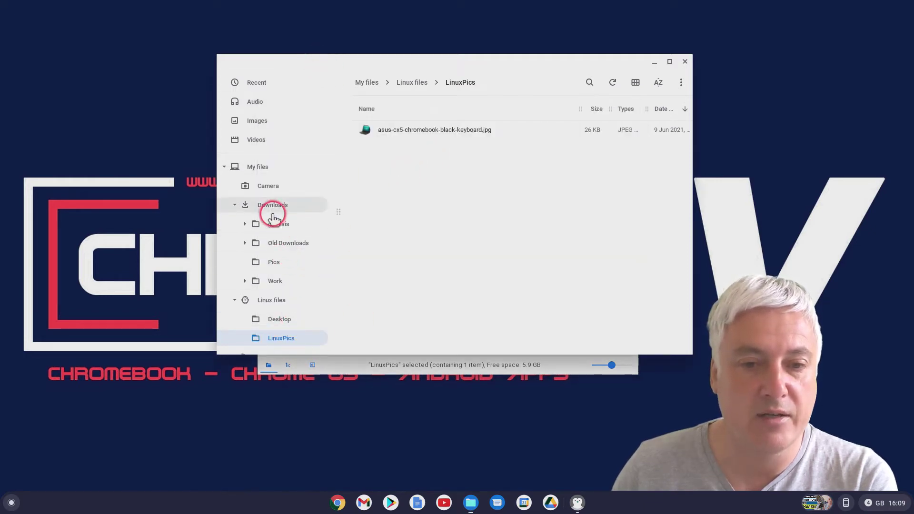
{"action": "left_click", "coordinate": [269, 204]}
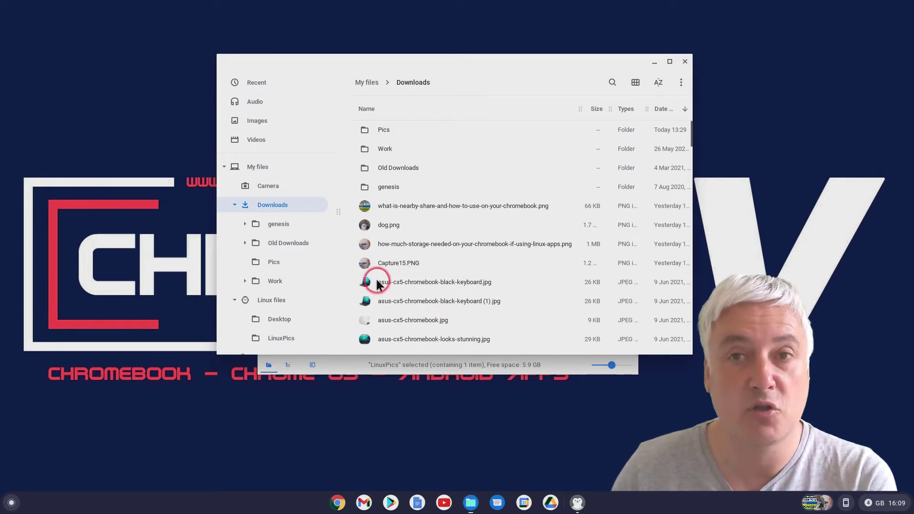
{"action": "left_click", "coordinate": [279, 341]}
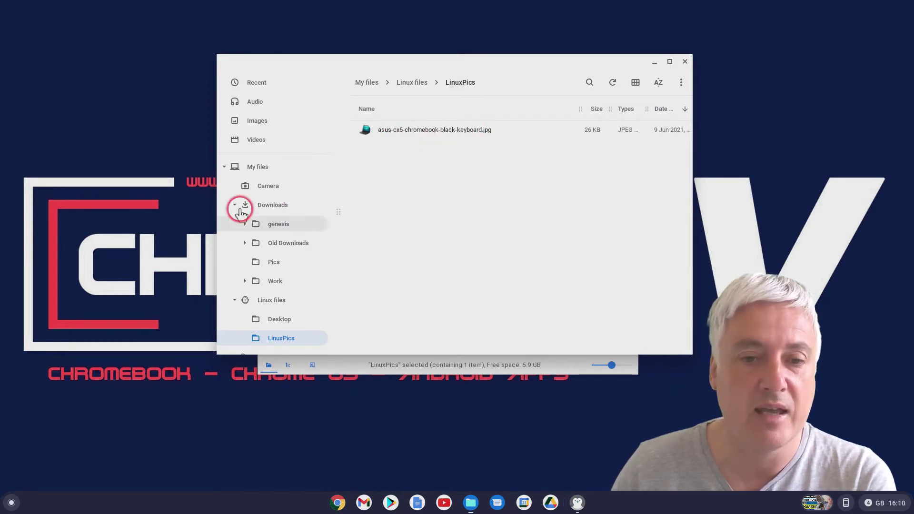
{"action": "left_click", "coordinate": [272, 206]}
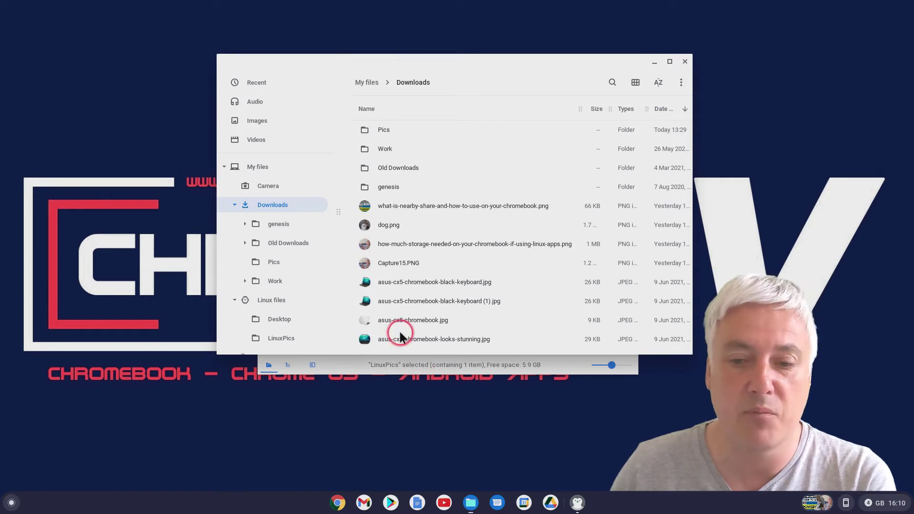
- Launch GNU Image Manipulation Program from the Linux apps folder among the installed apps
{"action": "left_click", "coordinate": [12, 504]}
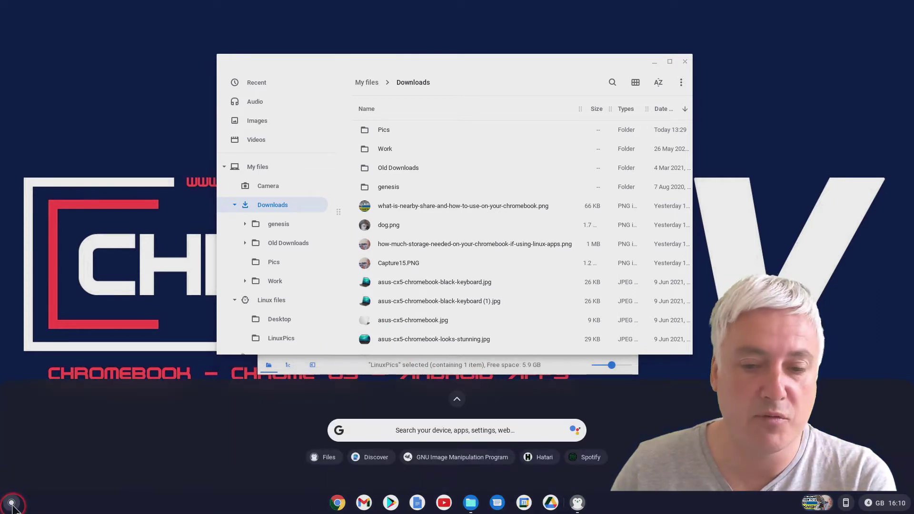
{"action": "left_click", "coordinate": [457, 400]}
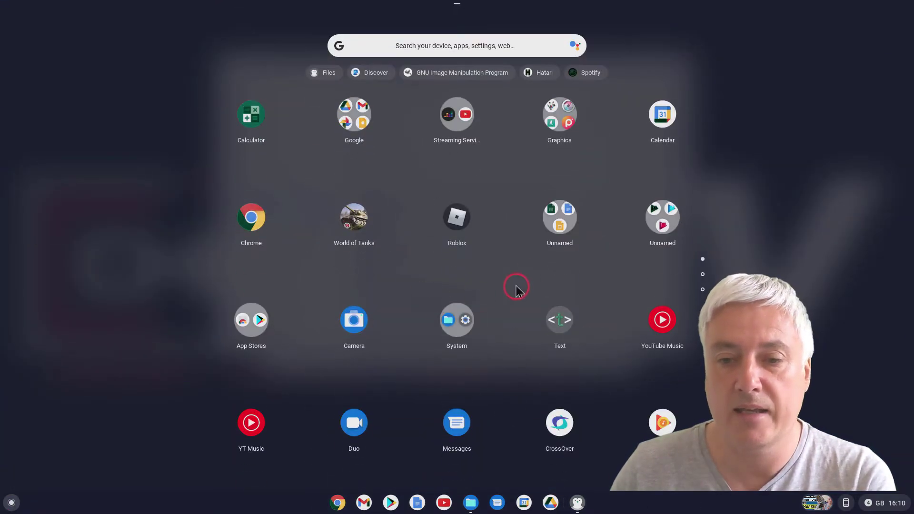
{"action": "scroll", "coordinate": [544, 235], "scroll_direction": "down", "scroll_amount": 10}
{"action": "left_click", "coordinate": [443, 121]}
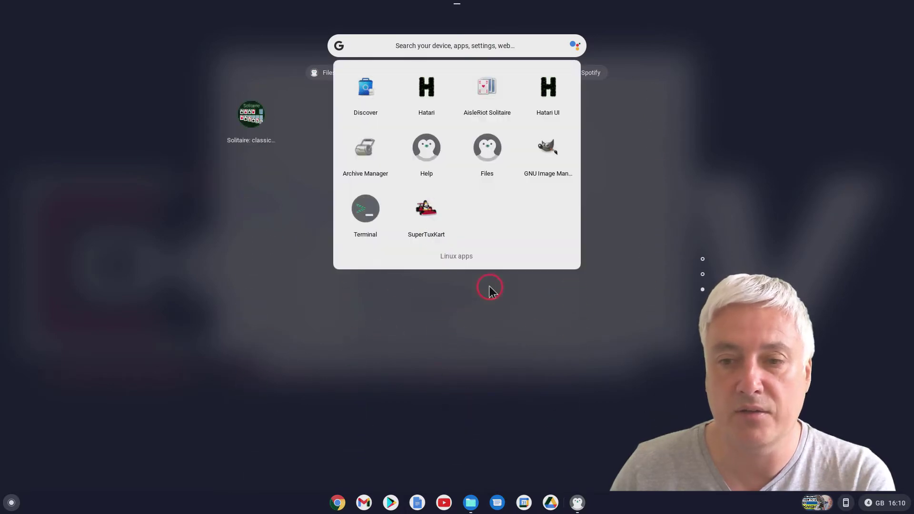
{"action": "left_click", "coordinate": [548, 149]}
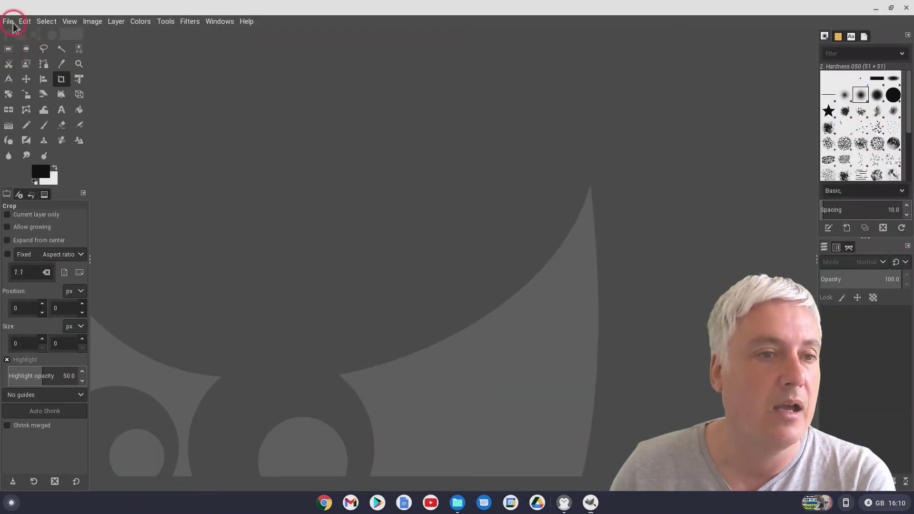
- Start opening an image from the home folder in GIMP and compare its folders with Linux files in the ChromeOS Files app
{"action": "left_click", "coordinate": [14, 24]}
{"action": "left_click", "coordinate": [33, 61]}
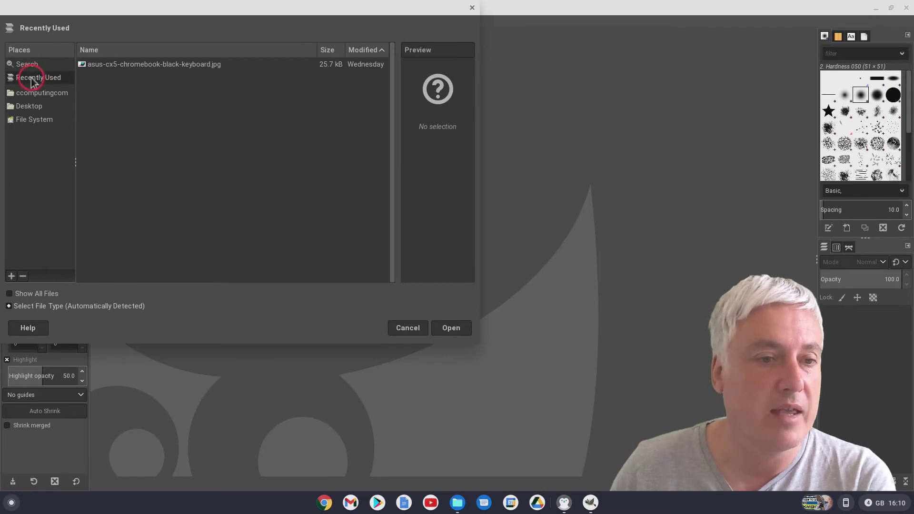
{"action": "left_click", "coordinate": [27, 95]}
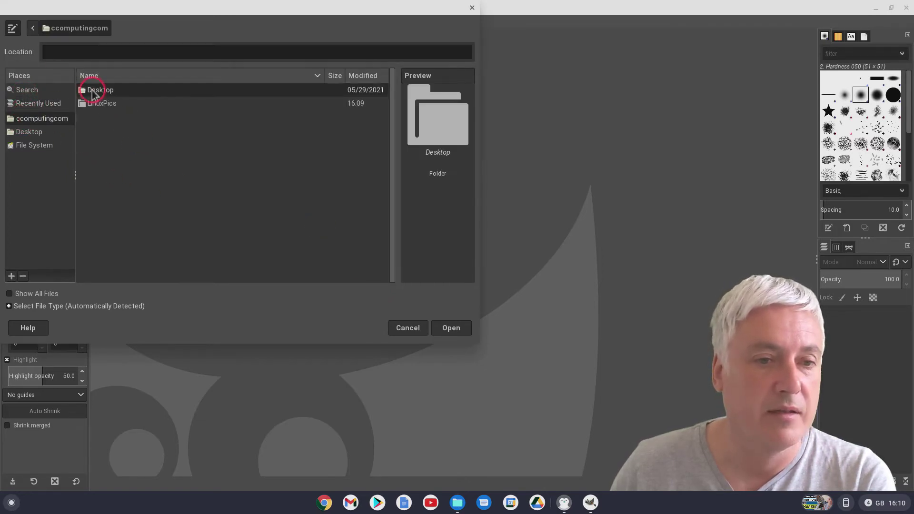
{"action": "left_click", "coordinate": [458, 502]}
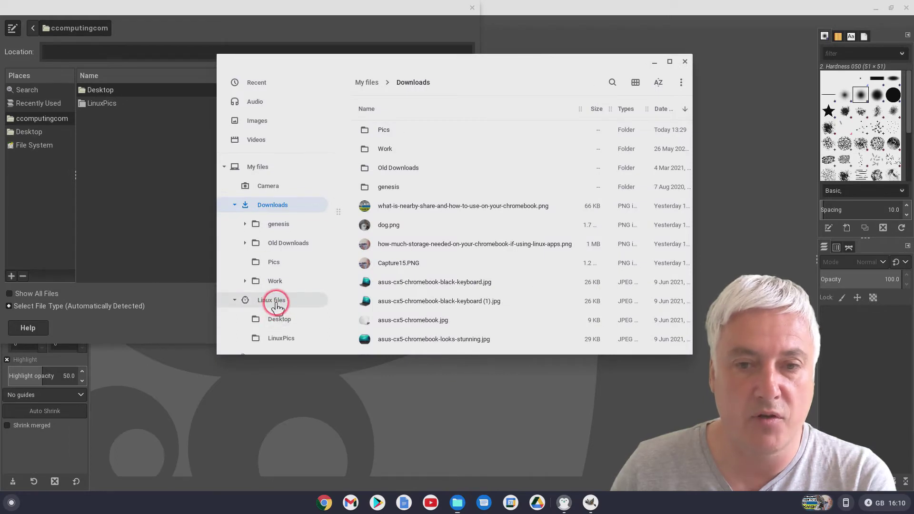
{"action": "left_click", "coordinate": [277, 305]}
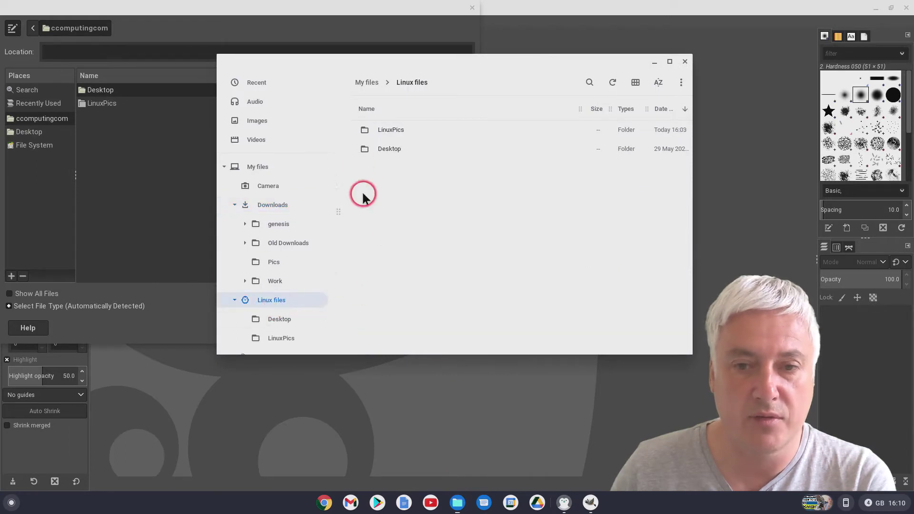
- Preview asus-cx5-chromebook-black-keyboard.jpg from LinuxPics in GIMP's file chooser and cancel without opening it
{"action": "left_click", "coordinate": [92, 105]}
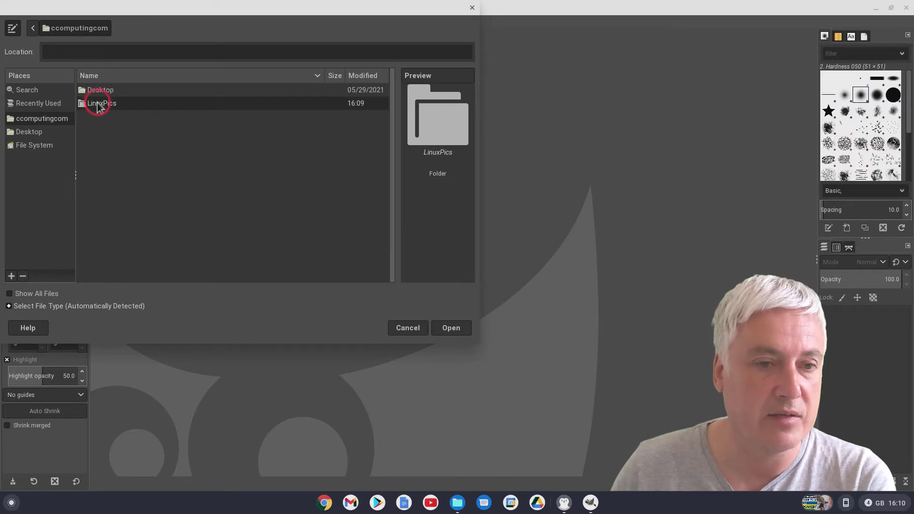
{"action": "double_click", "coordinate": [100, 105]}
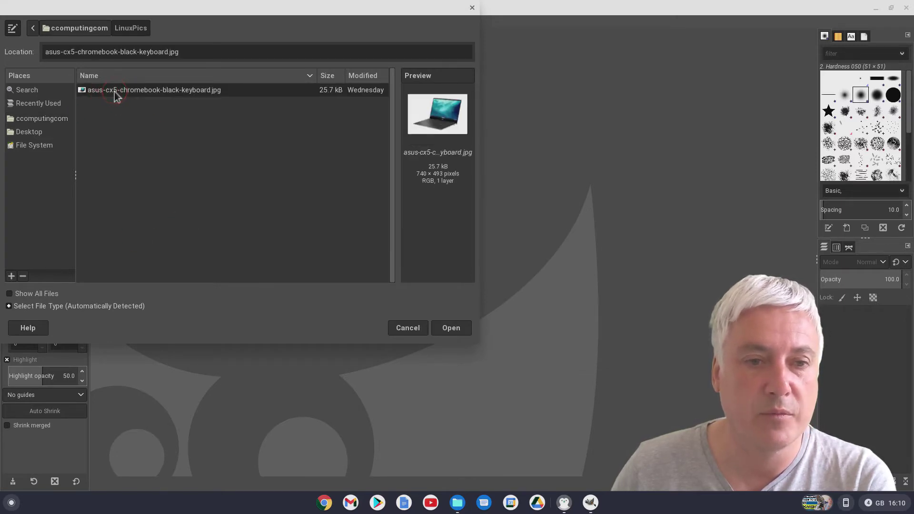
{"action": "left_click", "coordinate": [407, 328]}
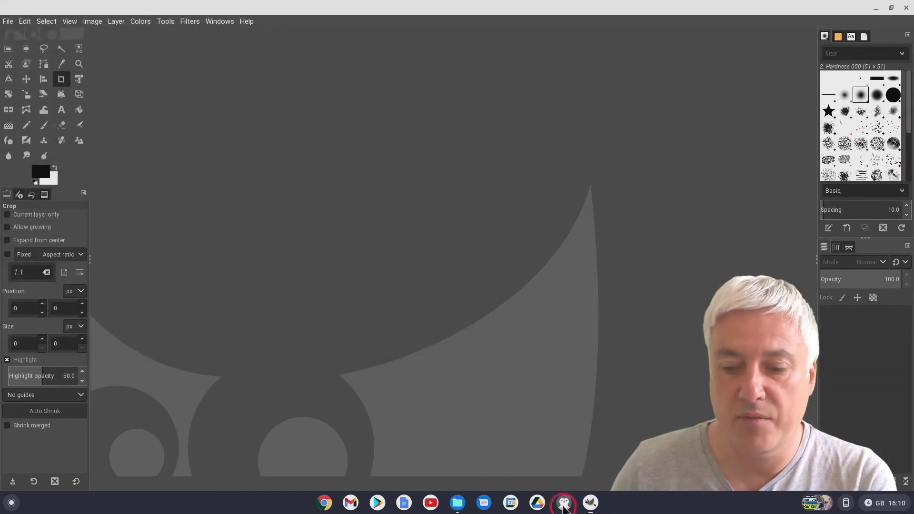
- In the ChromeOS Files app, check the contents of the Pics folder in Downloads and share that folder with Linux
{"action": "left_click", "coordinate": [458, 503]}
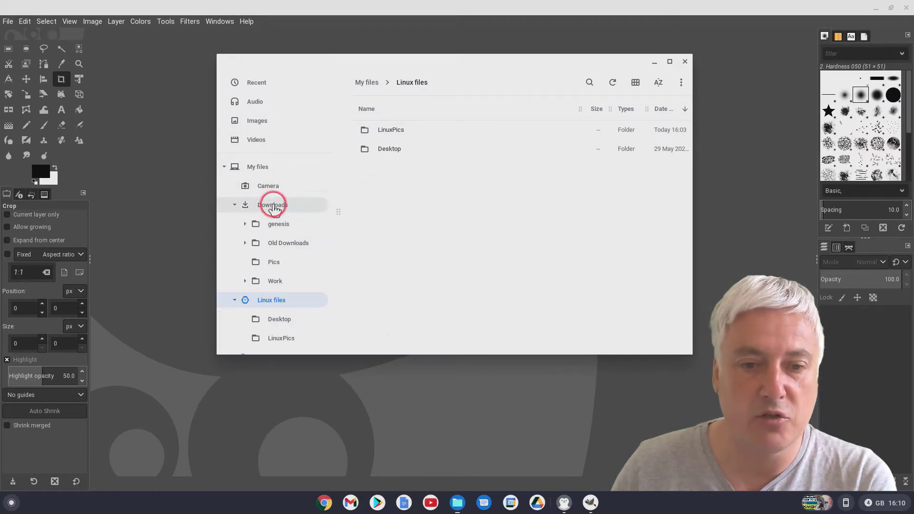
{"action": "left_click", "coordinate": [274, 206]}
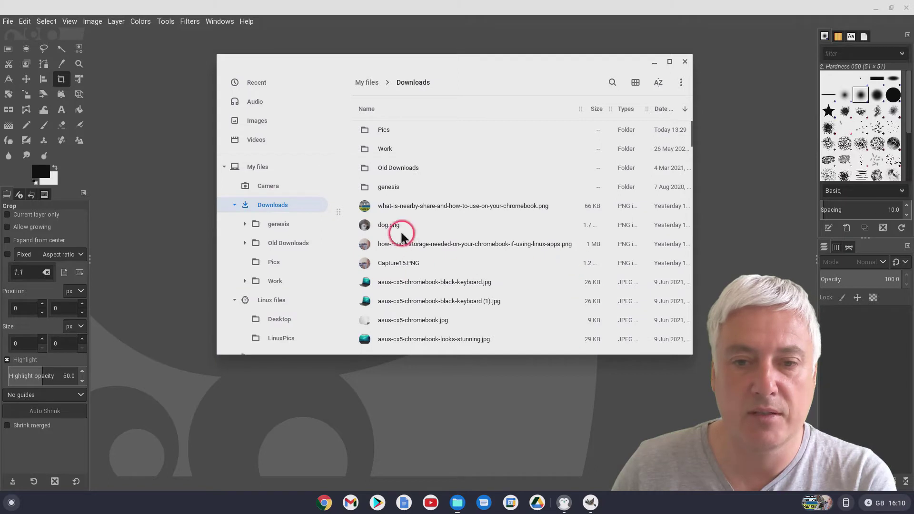
{"action": "double_click", "coordinate": [387, 135]}
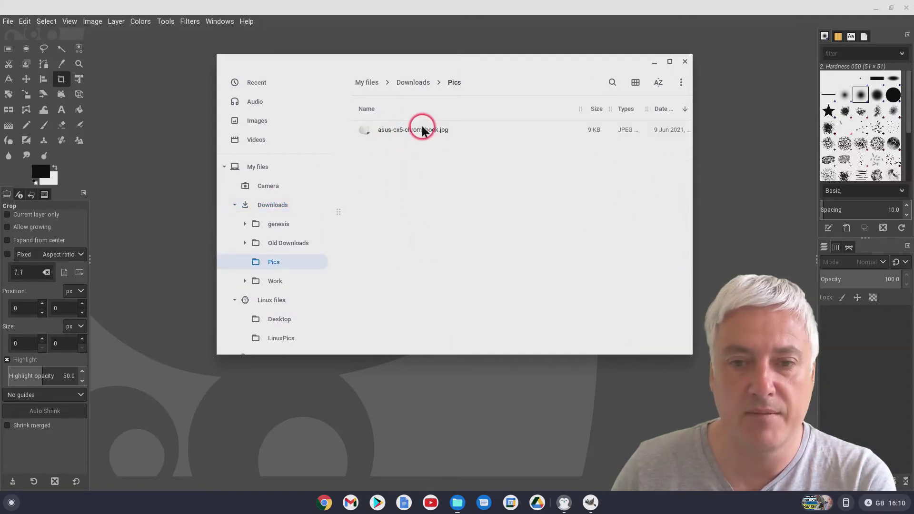
{"action": "left_click", "coordinate": [411, 84]}
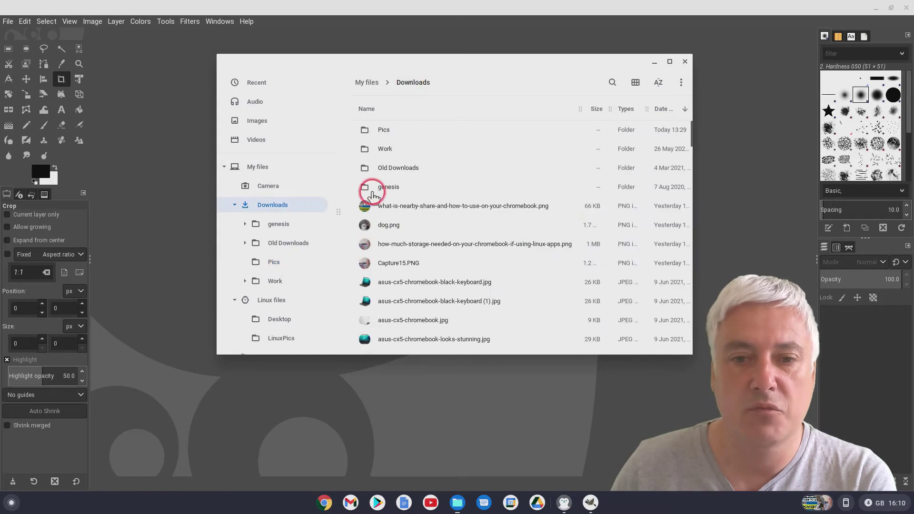
{"action": "right_click", "coordinate": [382, 134]}
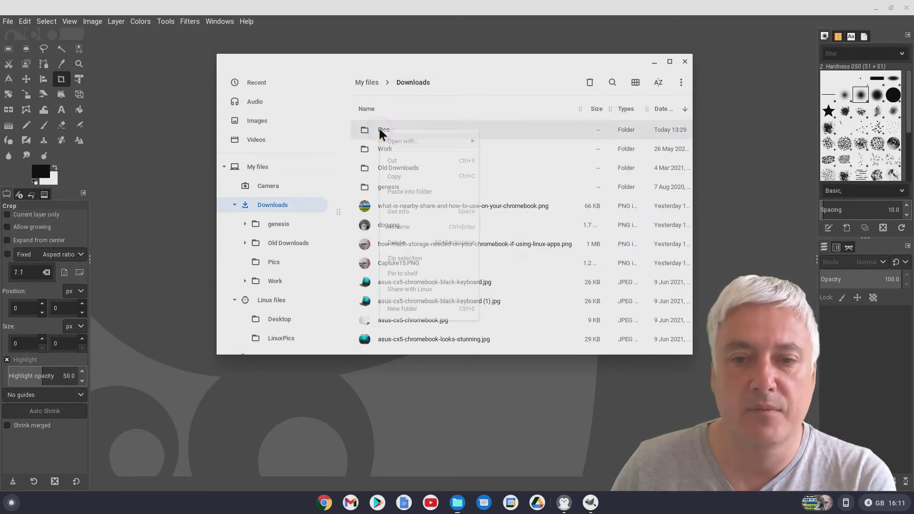
{"action": "left_click", "coordinate": [433, 294]}
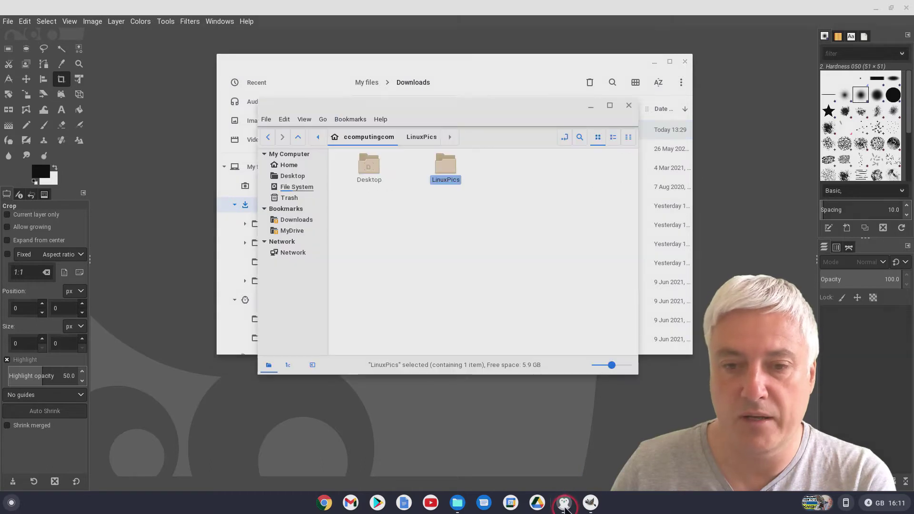
- In the Linux Files app, look inside the LinuxPics, Home and Desktop folders
{"action": "left_click", "coordinate": [450, 169]}
{"action": "double_click", "coordinate": [450, 169]}
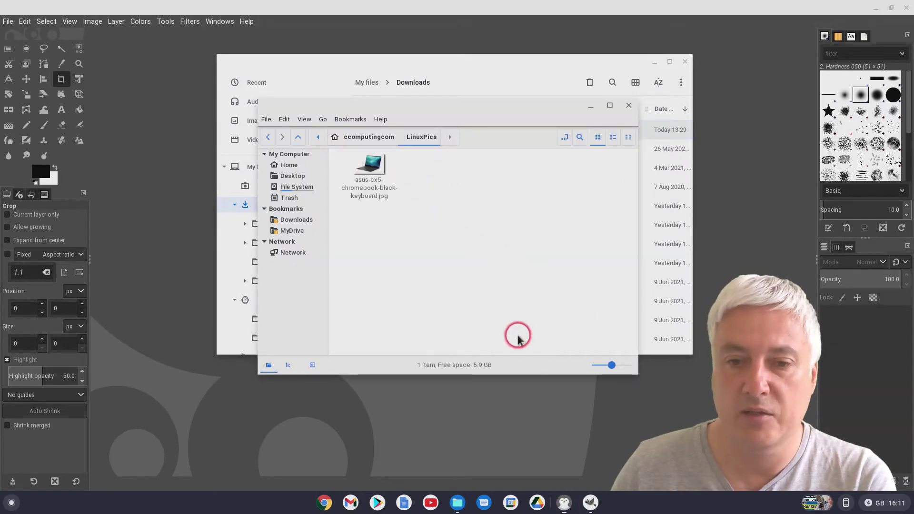
{"action": "left_click", "coordinate": [281, 166]}
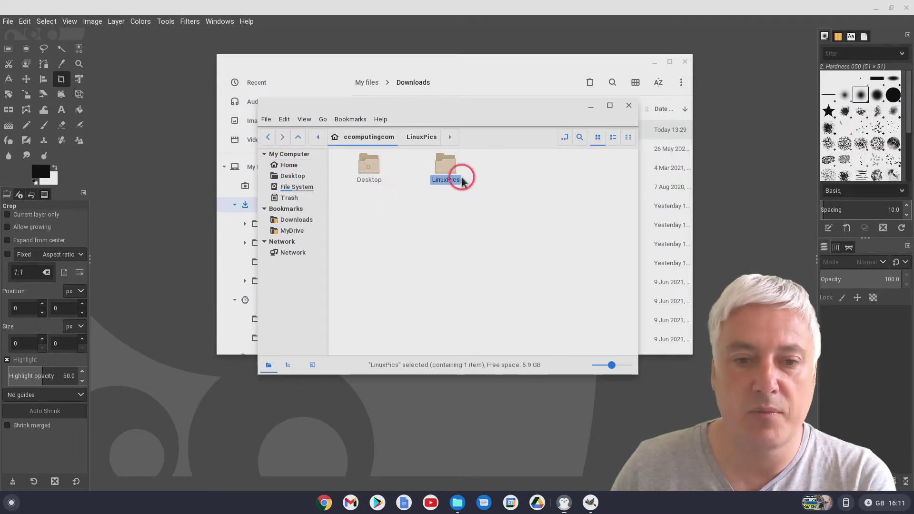
{"action": "left_click", "coordinate": [291, 176]}
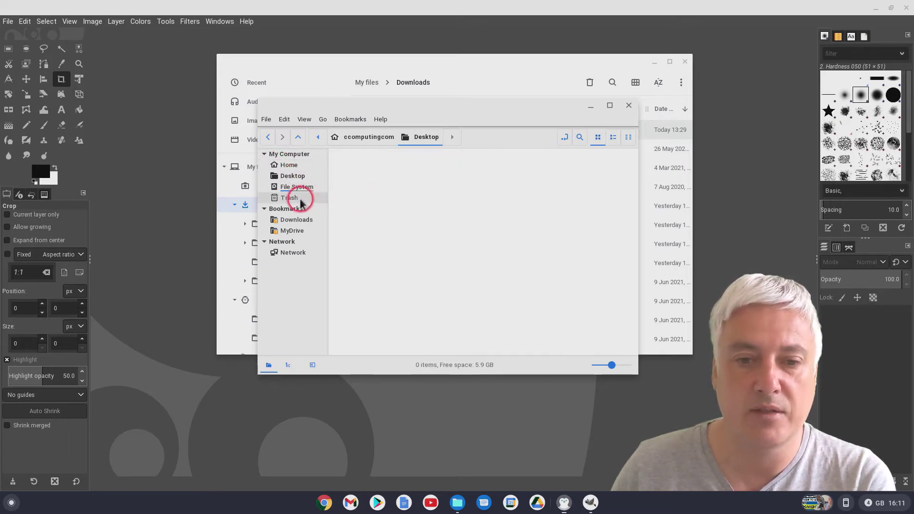
- Browse from the Linux File System root to the shared folder mnt/chromeos/MyFiles/Downloads/Pics
{"action": "left_click", "coordinate": [277, 187]}
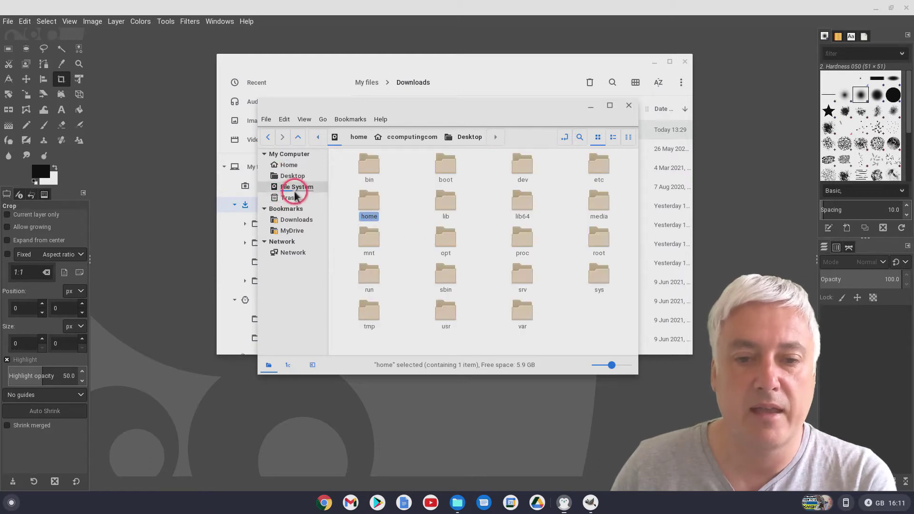
{"action": "left_click", "coordinate": [373, 246]}
{"action": "double_click", "coordinate": [374, 246]}
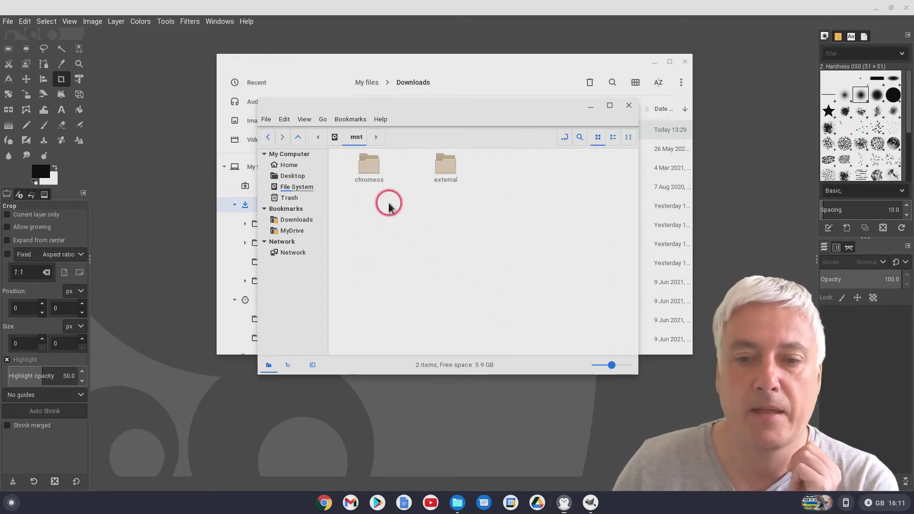
{"action": "double_click", "coordinate": [374, 172]}
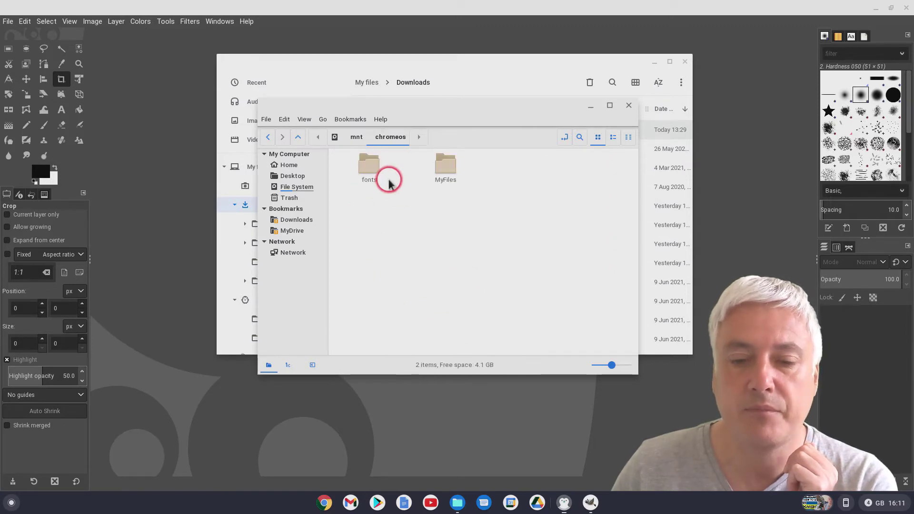
{"action": "double_click", "coordinate": [449, 167]}
{"action": "left_click", "coordinate": [367, 169]}
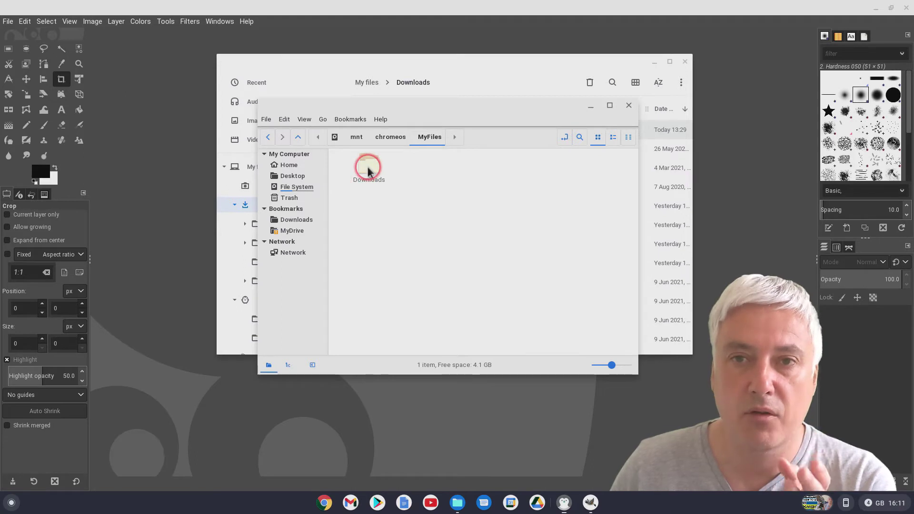
{"action": "double_click", "coordinate": [368, 170]}
{"action": "left_click", "coordinate": [393, 261]}
{"action": "left_click", "coordinate": [363, 177]}
{"action": "left_click", "coordinate": [371, 177]}
{"action": "double_click", "coordinate": [369, 170]}
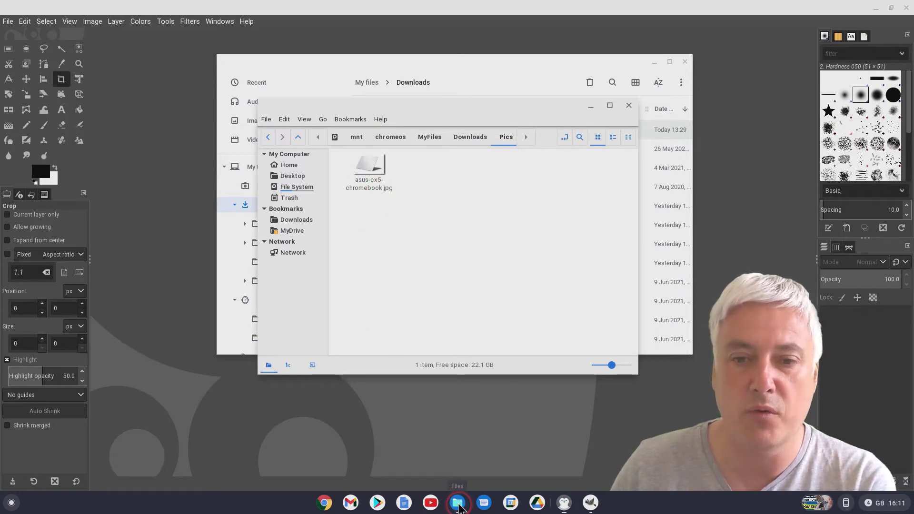
- Open Pics in the ChromeOS Files app and arrange its window side by side with the Linux Files window
{"action": "left_click", "coordinate": [459, 504]}
{"action": "left_click_drag", "start_coordinate": [405, 336], "coordinate": [389, 373]}
{"action": "left_click_drag", "start_coordinate": [357, 107], "coordinate": [121, 119]}
{"action": "left_click", "coordinate": [121, 193]}
{"action": "left_click_drag", "start_coordinate": [139, 188], "coordinate": [390, 135]}
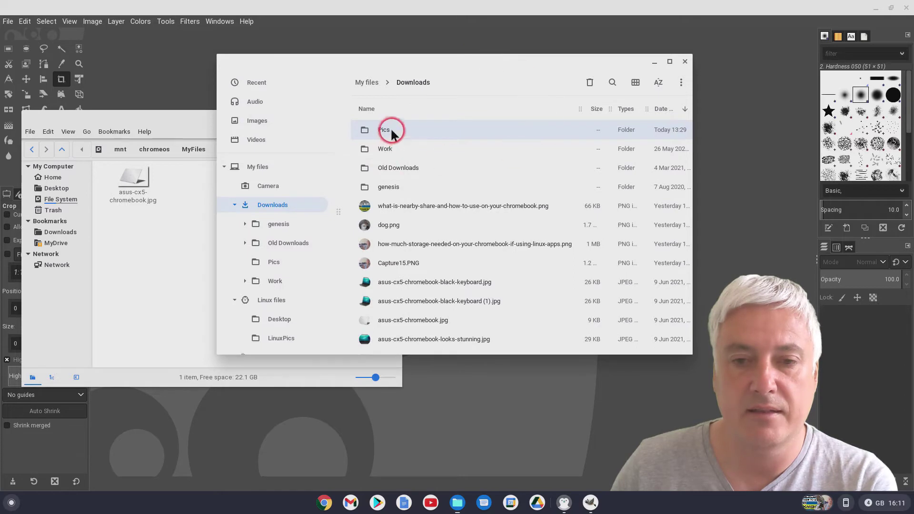
{"action": "double_click", "coordinate": [388, 133]}
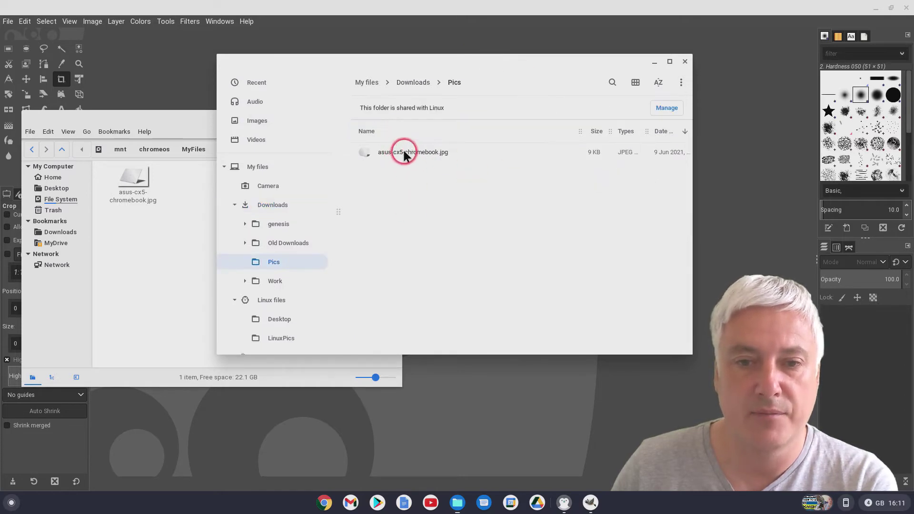
{"action": "left_click_drag", "start_coordinate": [370, 62], "coordinate": [564, 62]}
{"action": "left_click", "coordinate": [95, 193]}
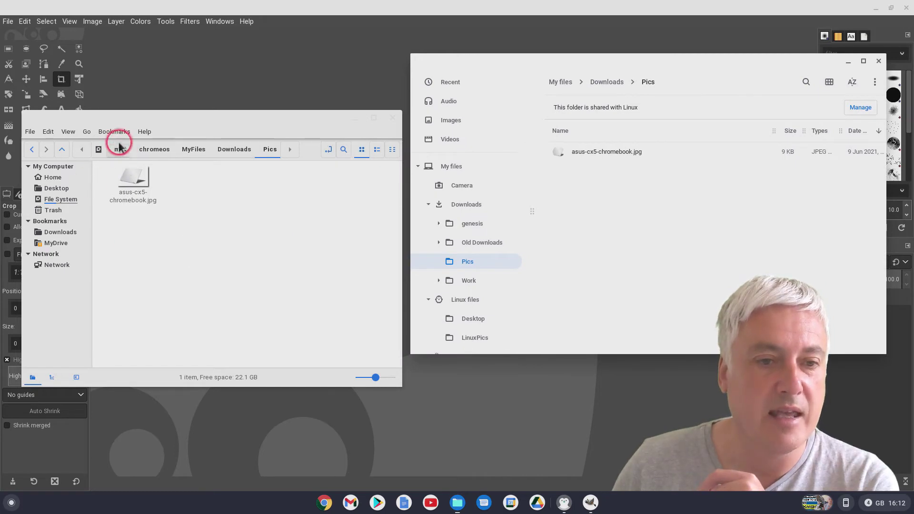
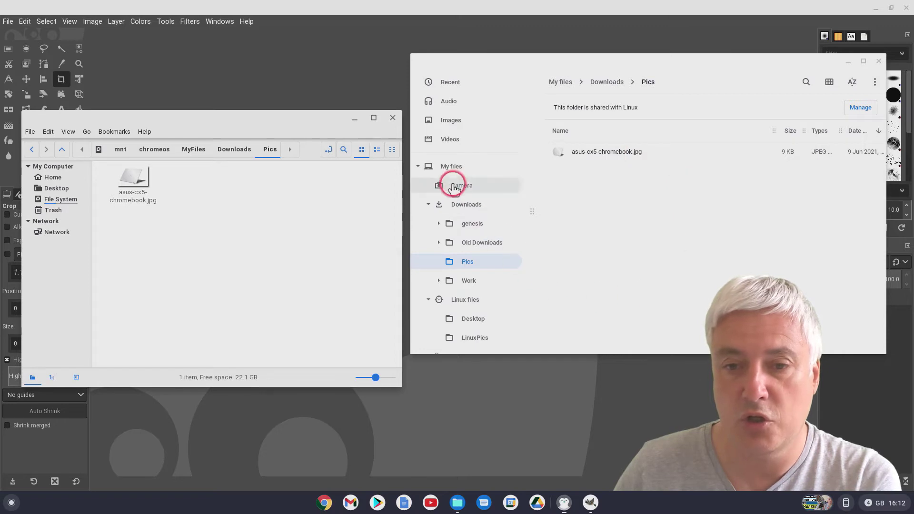
- Share the entire Downloads folder with Linux from the ChromeOS Files app
{"action": "left_click", "coordinate": [435, 165]}
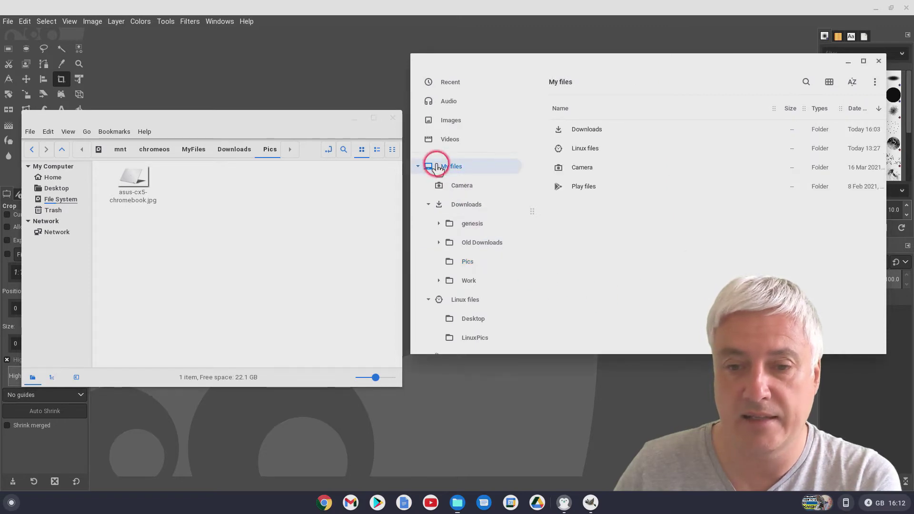
{"action": "right_click", "coordinate": [460, 209]}
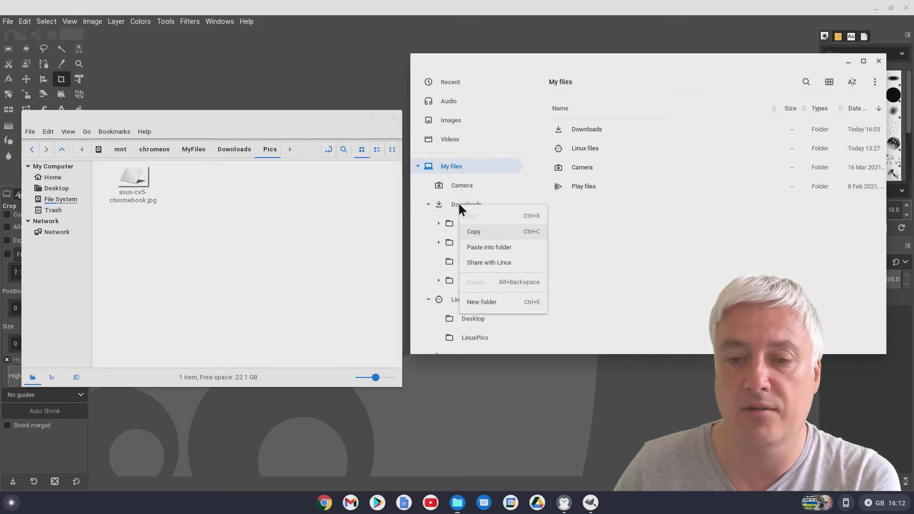
{"action": "left_click", "coordinate": [489, 264]}
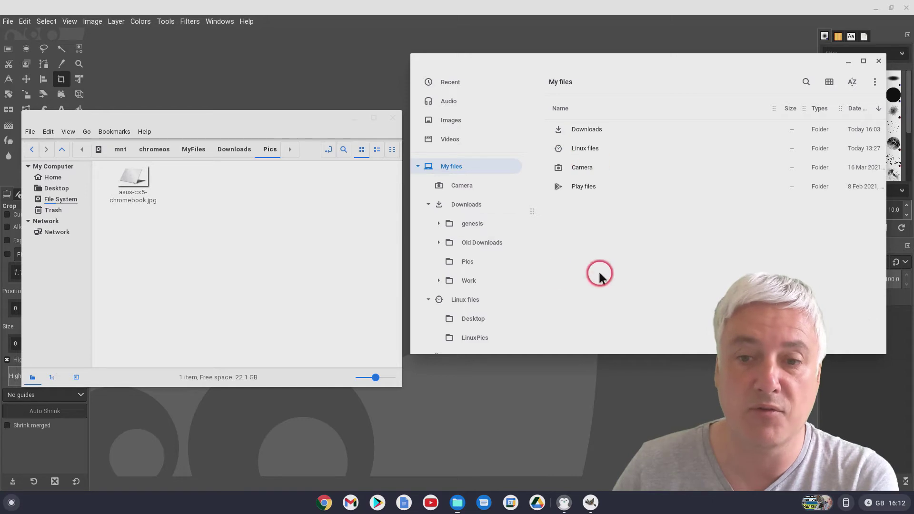
- In the Linux Files app, browse from the File System root to mnt/chromeos/MyFiles/Downloads to view the shared folder
{"action": "left_click", "coordinate": [50, 177]}
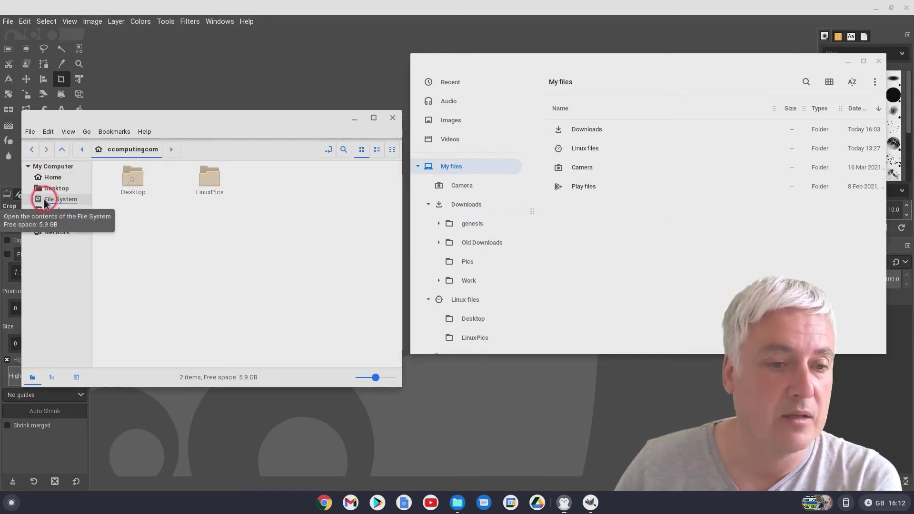
{"action": "left_click", "coordinate": [41, 200]}
{"action": "double_click", "coordinate": [134, 252]}
{"action": "double_click", "coordinate": [128, 177]}
{"action": "double_click", "coordinate": [203, 180]}
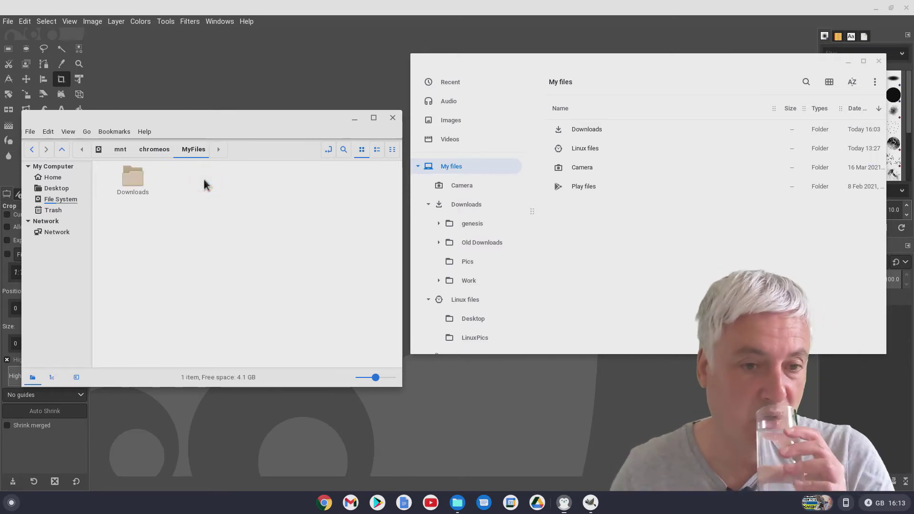
{"action": "left_click", "coordinate": [135, 187]}
{"action": "double_click", "coordinate": [134, 188]}
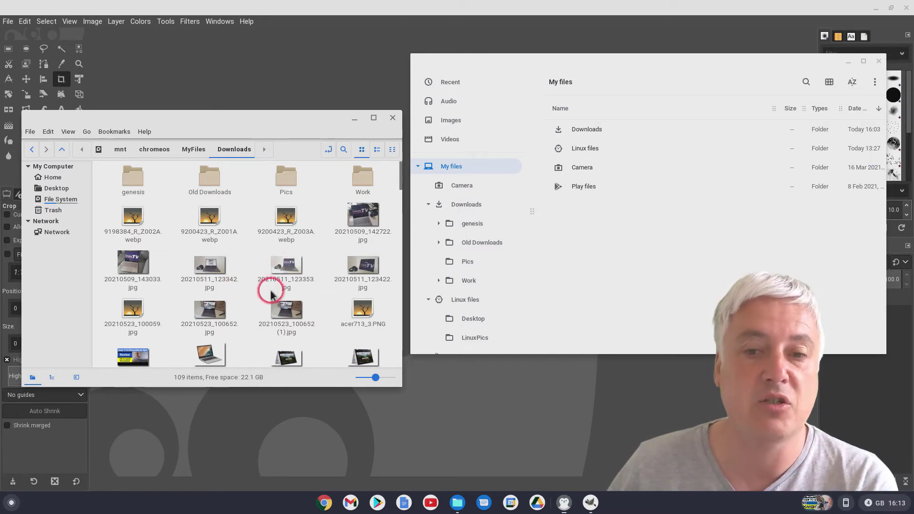
- In the ChromeOS Files app, examine the contents of the Downloads and Linux files folders
{"action": "double_click", "coordinate": [580, 131]}
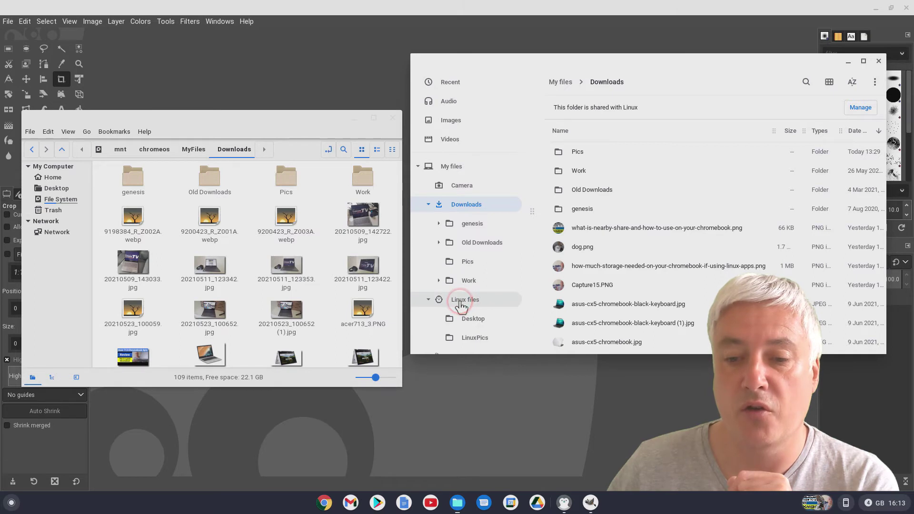
{"action": "left_click", "coordinate": [461, 300]}
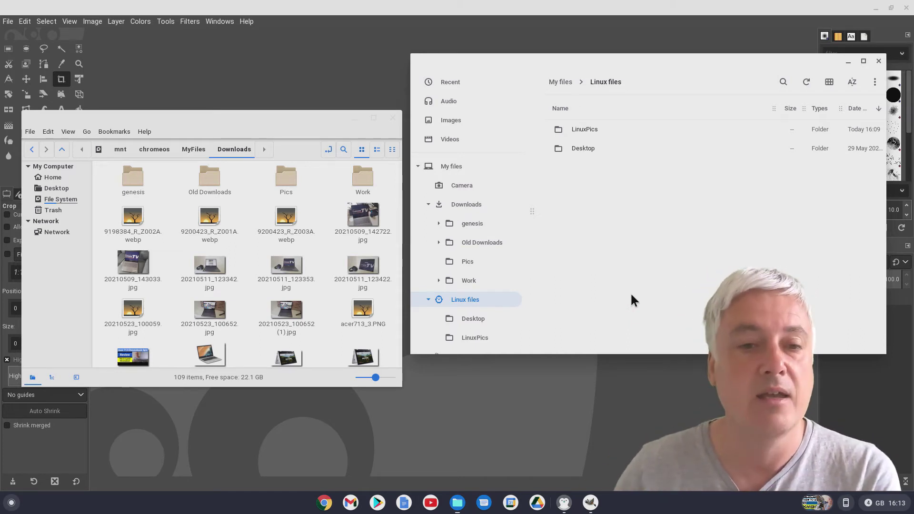
{"action": "left_click", "coordinate": [467, 208]}
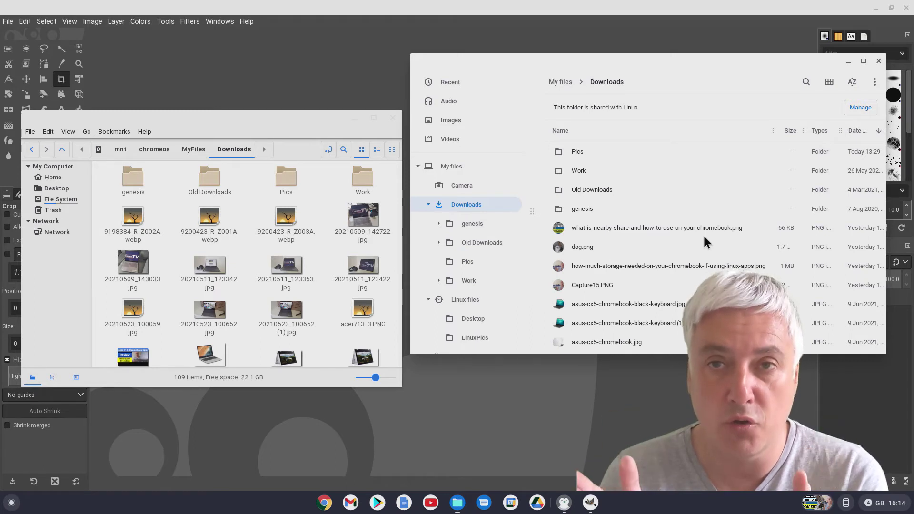
{"action": "left_click", "coordinate": [578, 153]}
- Minimize the GIMP window, open My Drive in the ChromeOS Files app and show the options for the Chrome Computing folder
{"action": "scroll", "coordinate": [488, 200], "scroll_direction": "down", "scroll_amount": 2}
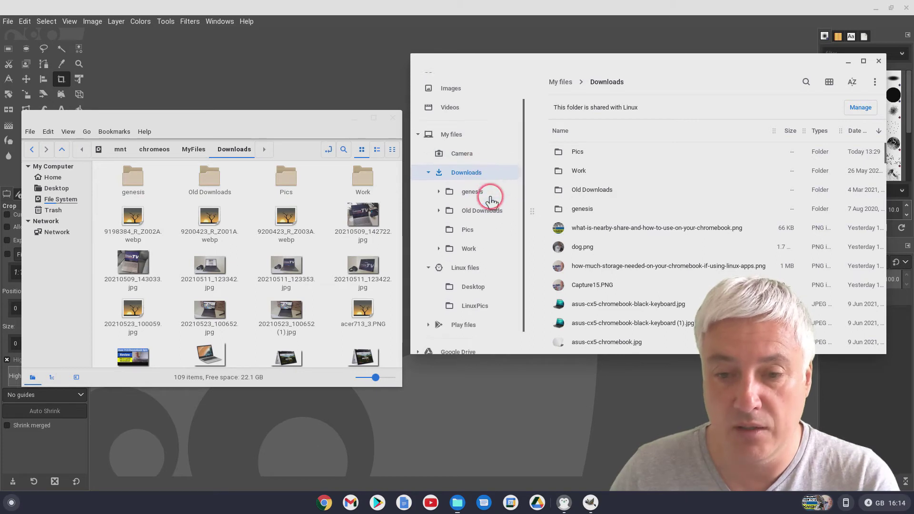
{"action": "scroll", "coordinate": [491, 200], "scroll_direction": "down", "scroll_amount": 1}
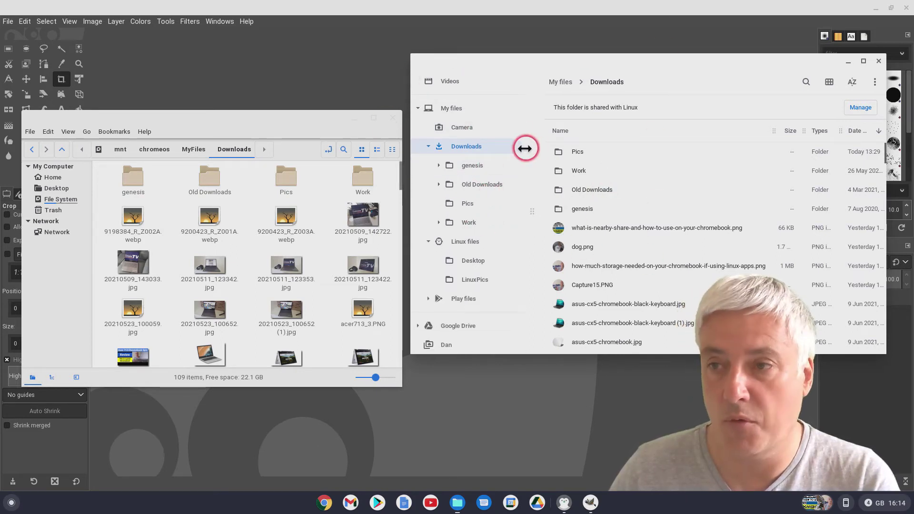
{"action": "left_click", "coordinate": [876, 9]}
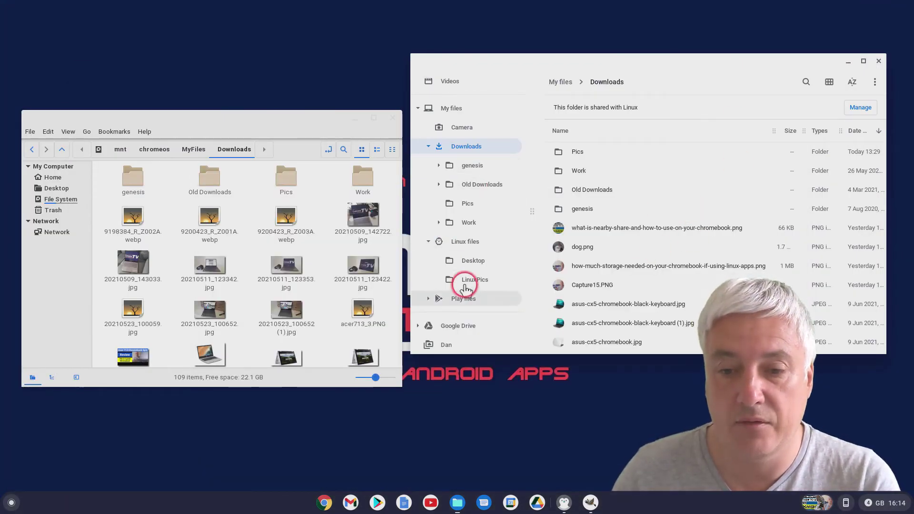
{"action": "left_click", "coordinate": [447, 324]}
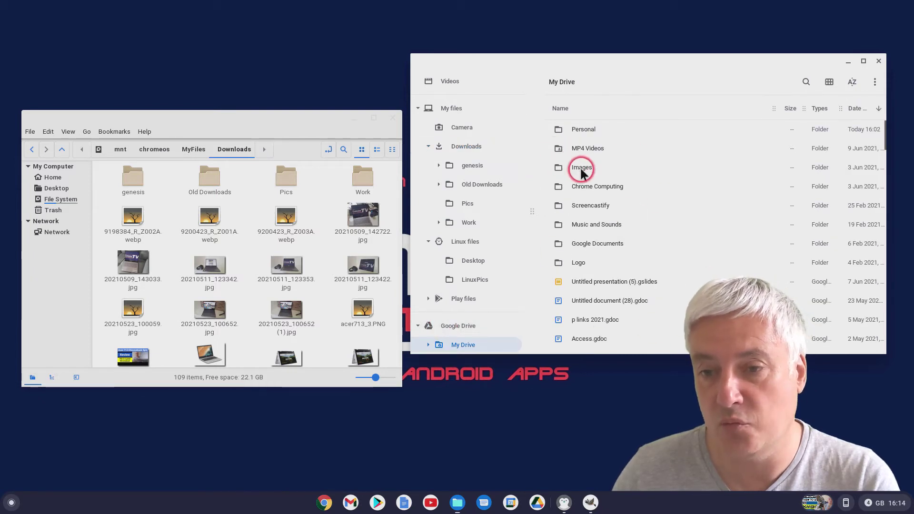
{"action": "right_click", "coordinate": [586, 188]}
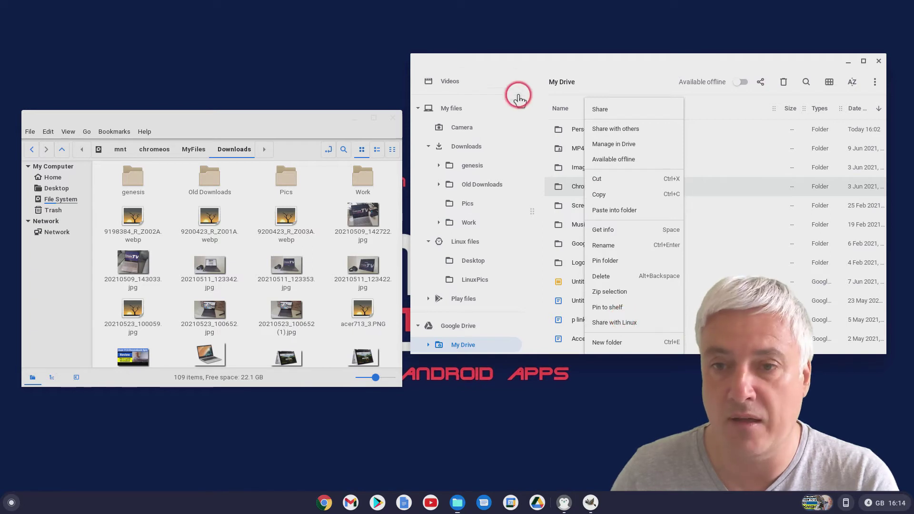
- Share the whole Google Drive with Linux and grant Linux apps permission to access its files
{"action": "left_click", "coordinate": [450, 328]}
{"action": "right_click", "coordinate": [469, 328]}
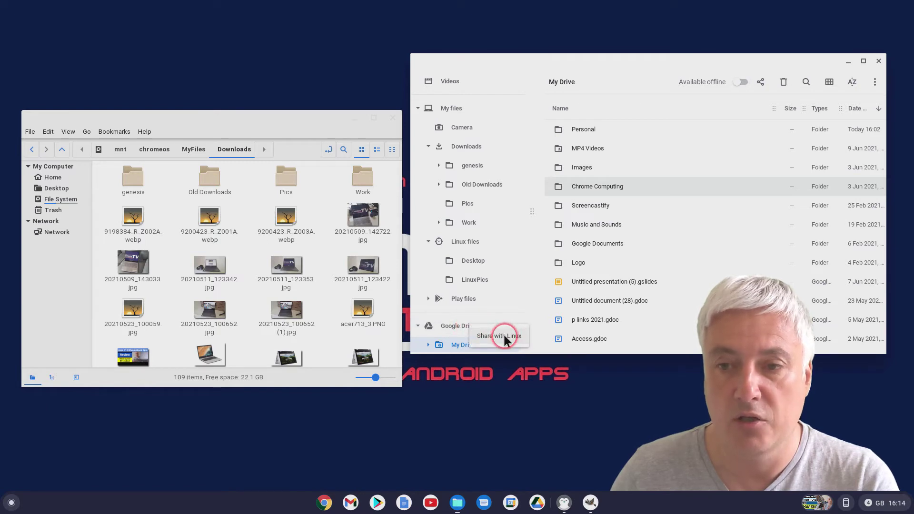
{"action": "left_click", "coordinate": [505, 337]}
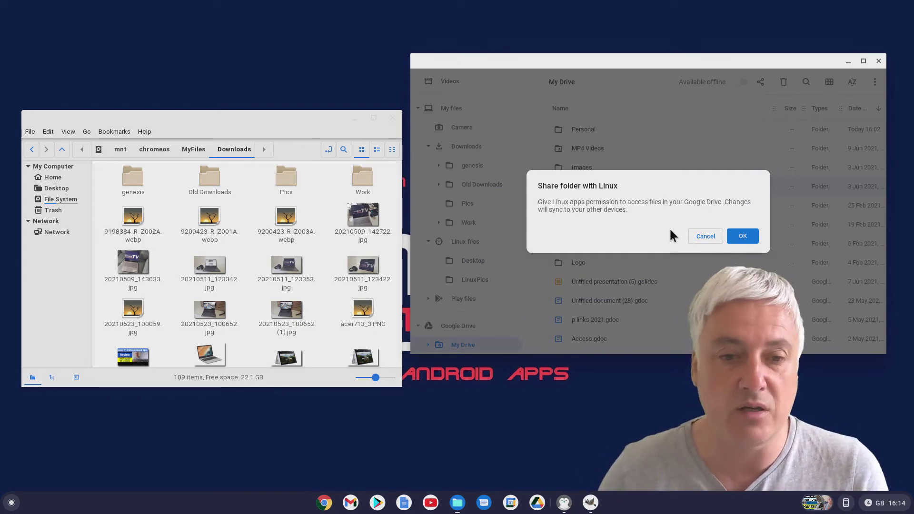
{"action": "left_click", "coordinate": [738, 238]}
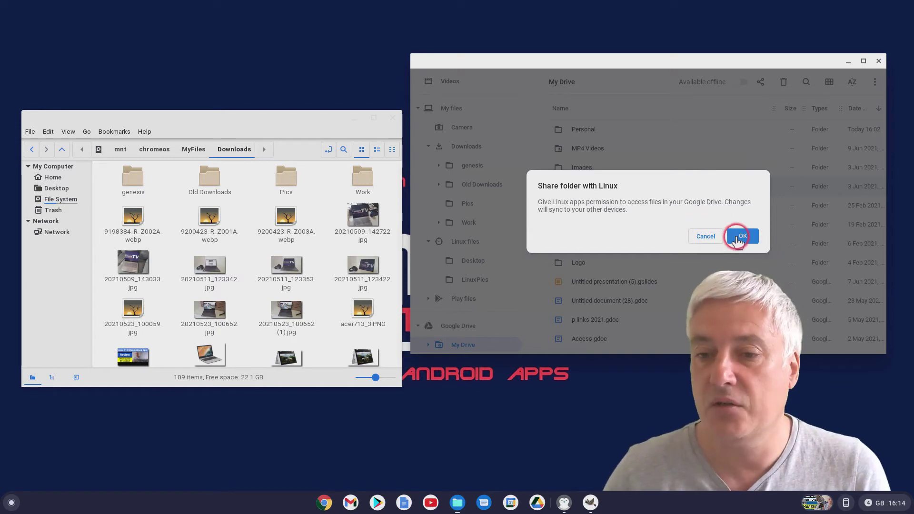
{"action": "left_click", "coordinate": [492, 333]}
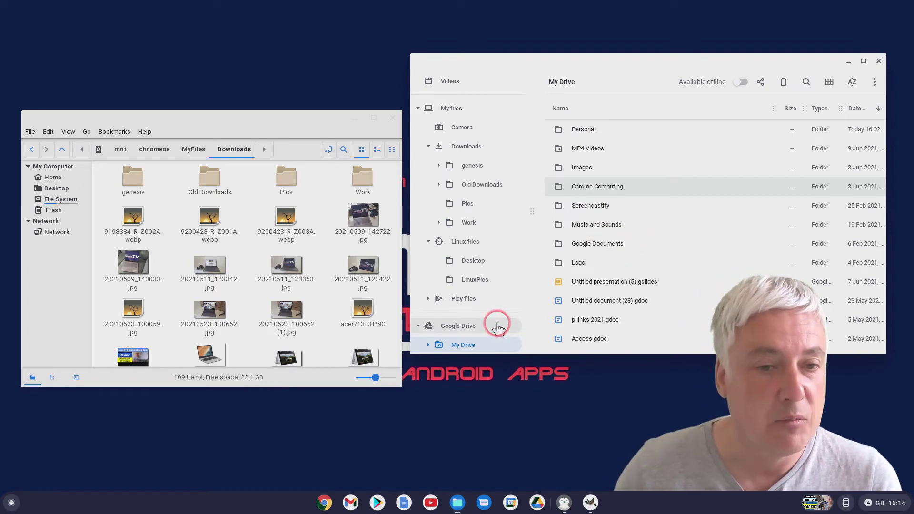
- In the Linux Files app, browse from the File System root to mnt/chromeos/GoogleDrive/MyDrive
{"action": "left_click", "coordinate": [53, 199]}
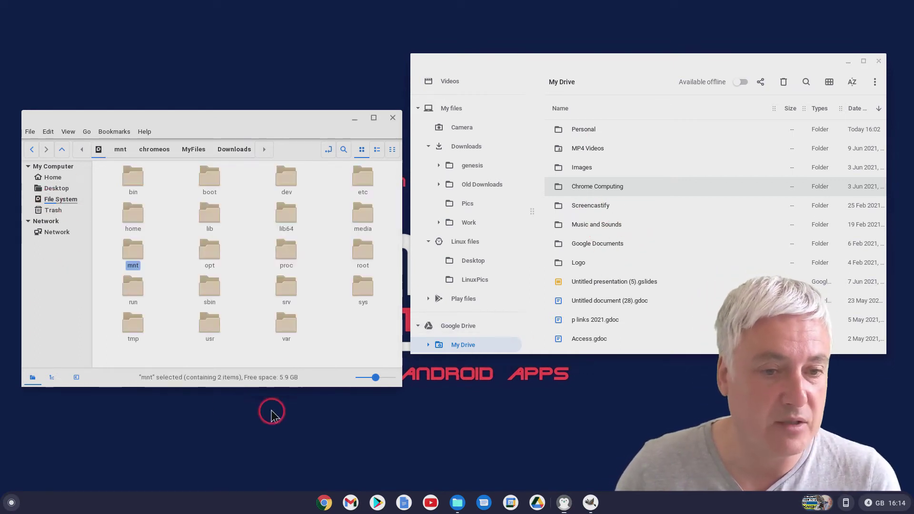
{"action": "double_click", "coordinate": [133, 254]}
{"action": "double_click", "coordinate": [131, 177]}
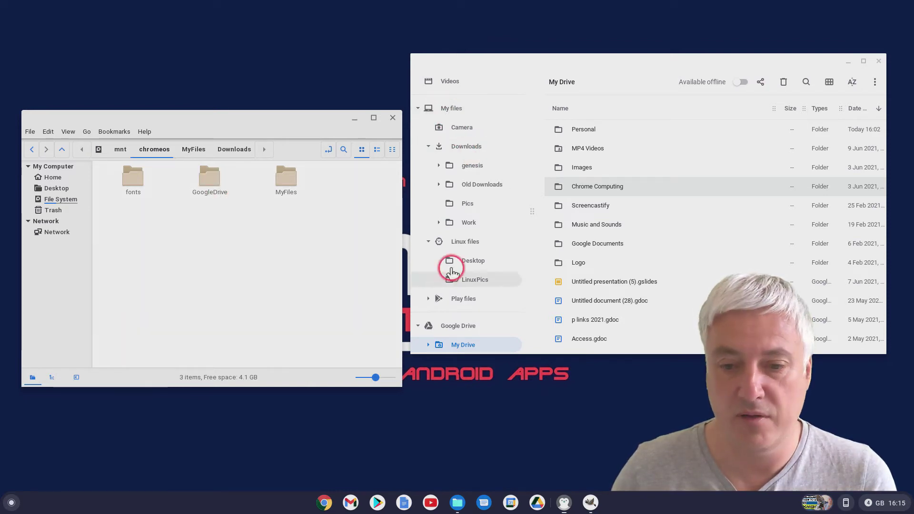
{"action": "double_click", "coordinate": [208, 177]}
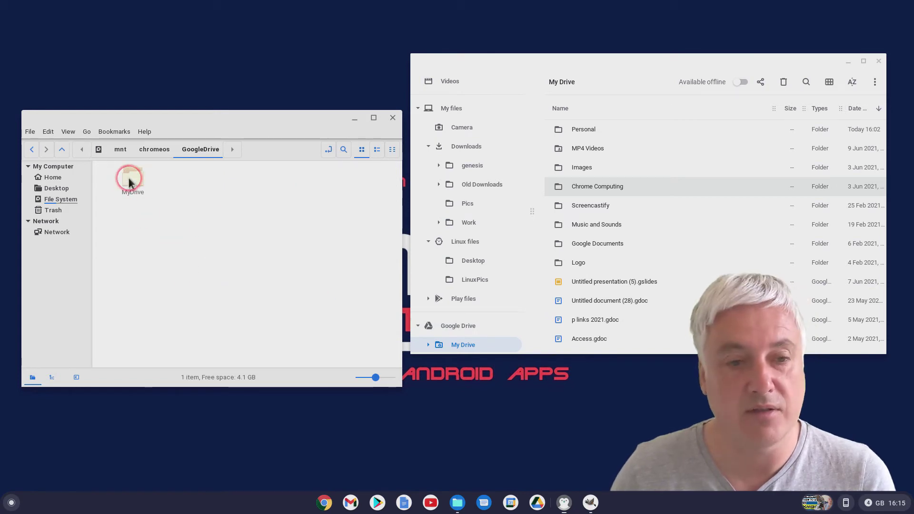
{"action": "double_click", "coordinate": [128, 178]}
- Expand My Drive in the ChromeOS Files folder tree and compare its subfolders with those in the Linux Files window
{"action": "scroll", "coordinate": [476, 315], "scroll_direction": "down", "scroll_amount": 3}
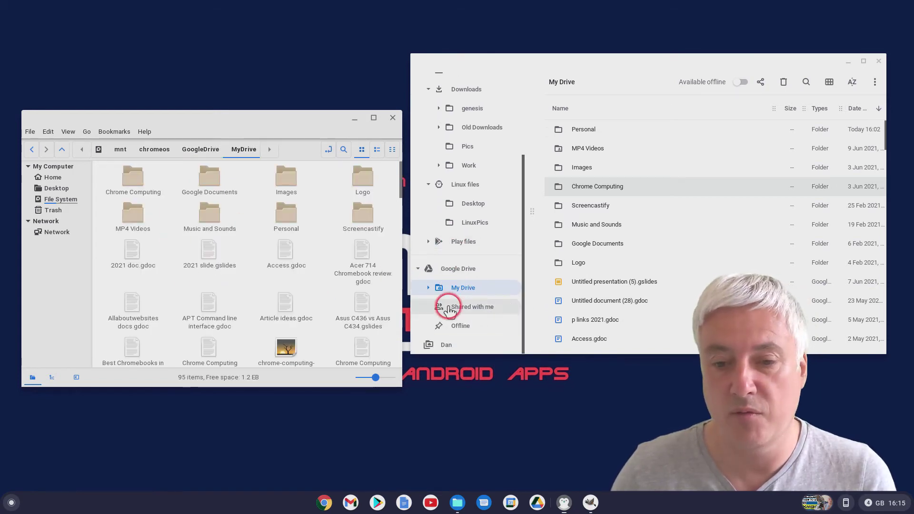
{"action": "left_click", "coordinate": [427, 288]}
{"action": "scroll", "coordinate": [479, 287], "scroll_direction": "down", "scroll_amount": 1}
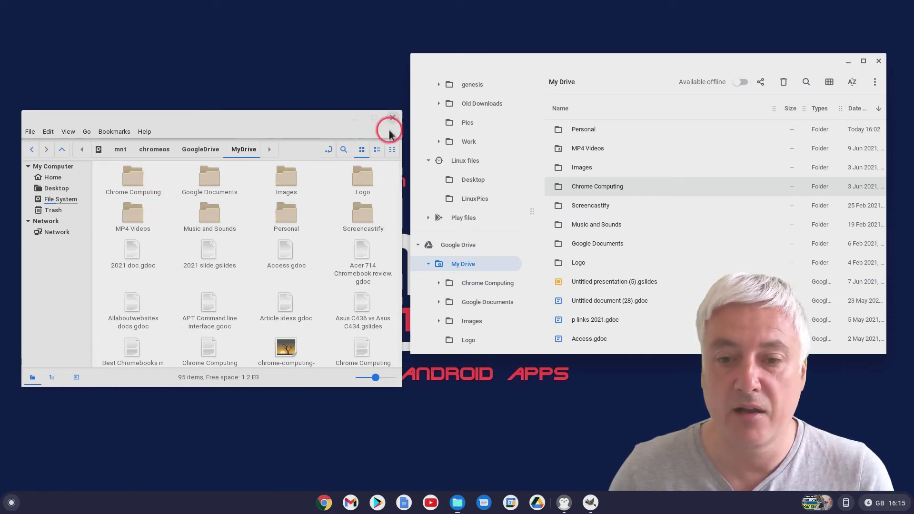
{"action": "scroll", "coordinate": [509, 265], "scroll_direction": "down", "scroll_amount": 5}
{"action": "scroll", "coordinate": [482, 323], "scroll_direction": "up", "scroll_amount": 3}
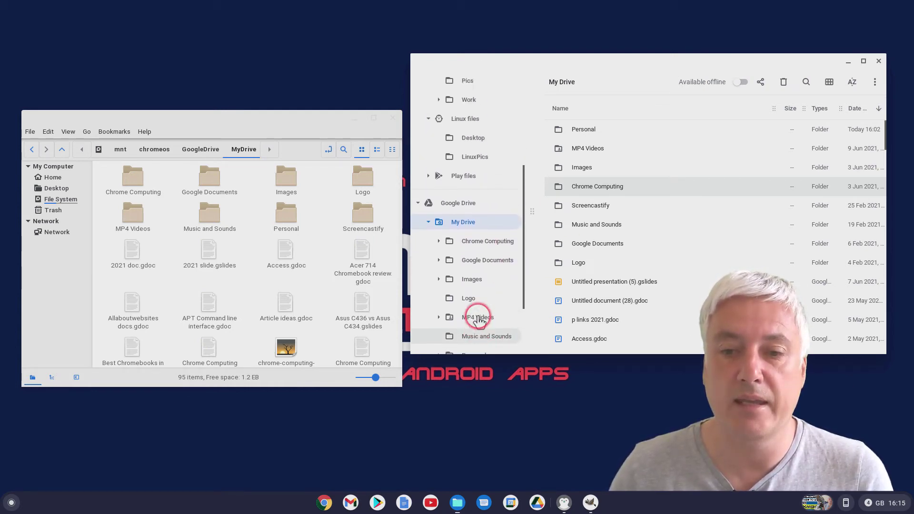
{"action": "scroll", "coordinate": [480, 314], "scroll_direction": "up", "scroll_amount": 3}
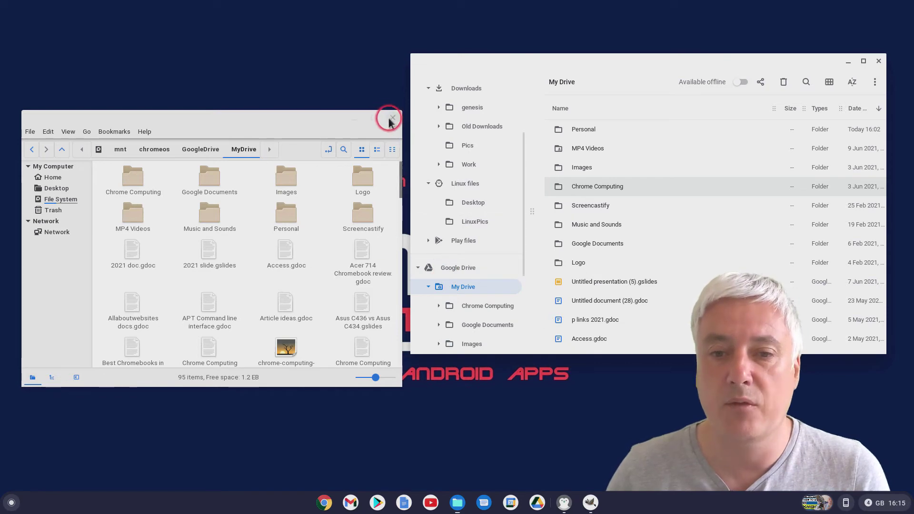
- Minimize both file manager windows, switch to GIMP and start opening an image from the Linux home folder
{"action": "left_click", "coordinate": [850, 62]}
{"action": "left_click", "coordinate": [355, 118]}
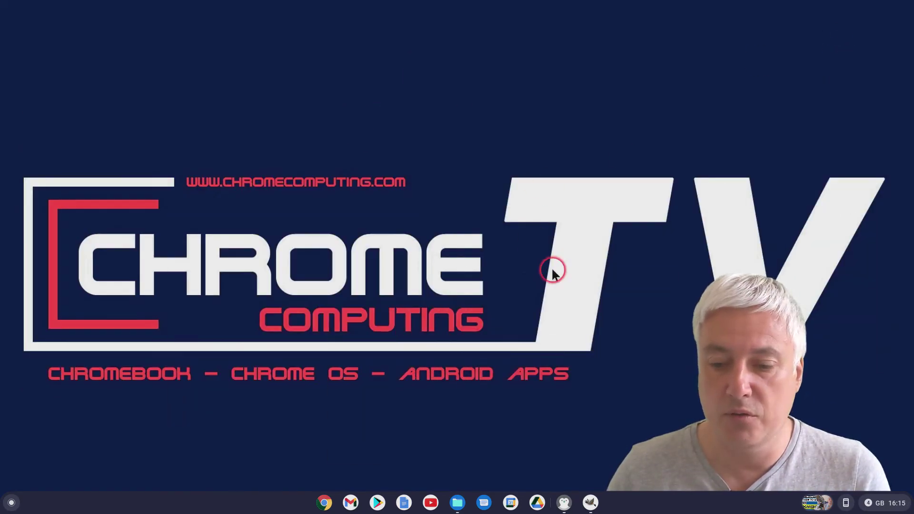
{"action": "left_click", "coordinate": [589, 503]}
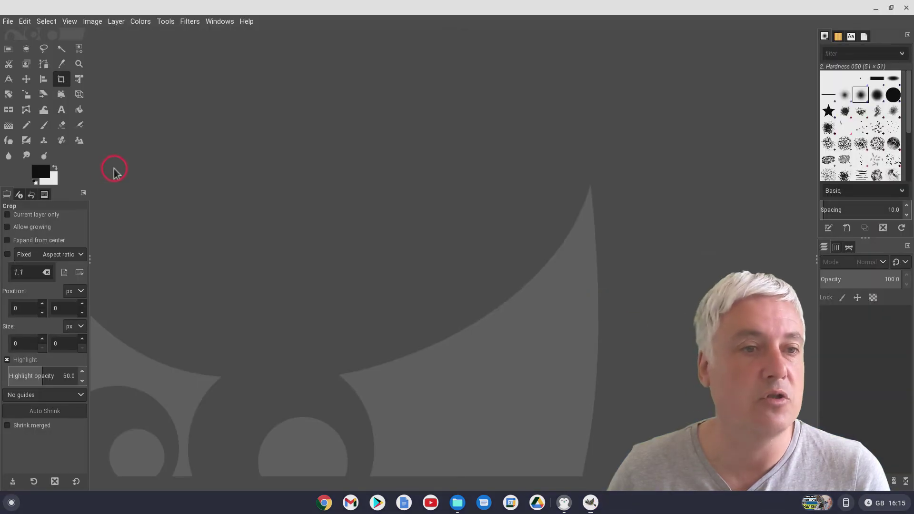
{"action": "left_click", "coordinate": [8, 22]}
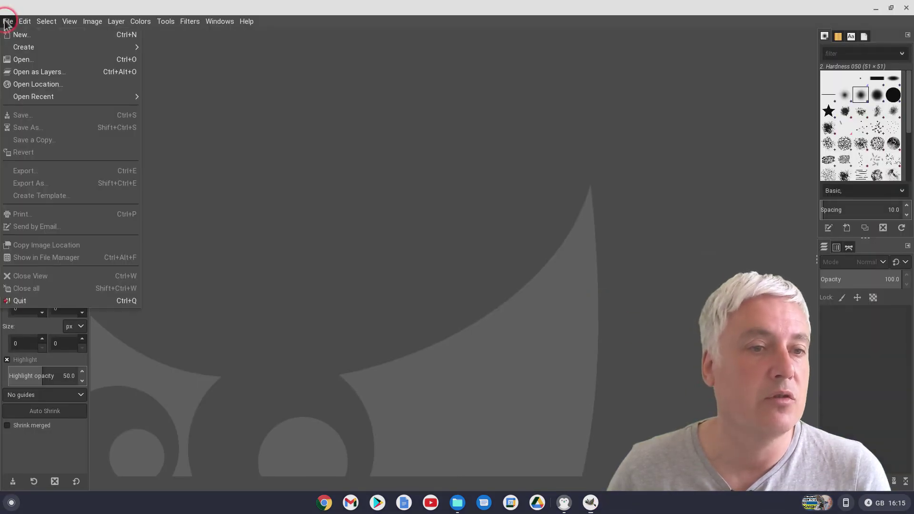
{"action": "left_click", "coordinate": [31, 61]}
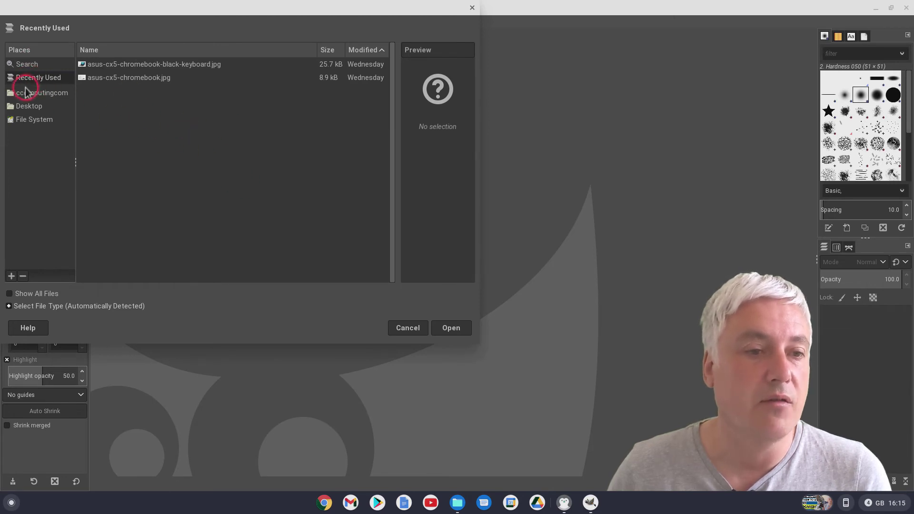
{"action": "left_click", "coordinate": [27, 94]}
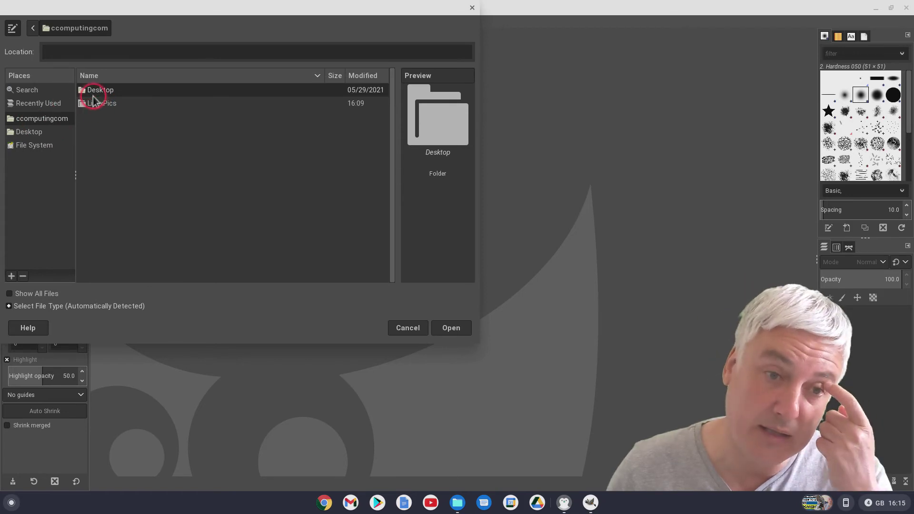
- Check the contents of Linux files in the ChromeOS Files app against GIMP's home folder listing, and minimize the Files window
{"action": "left_click", "coordinate": [457, 501]}
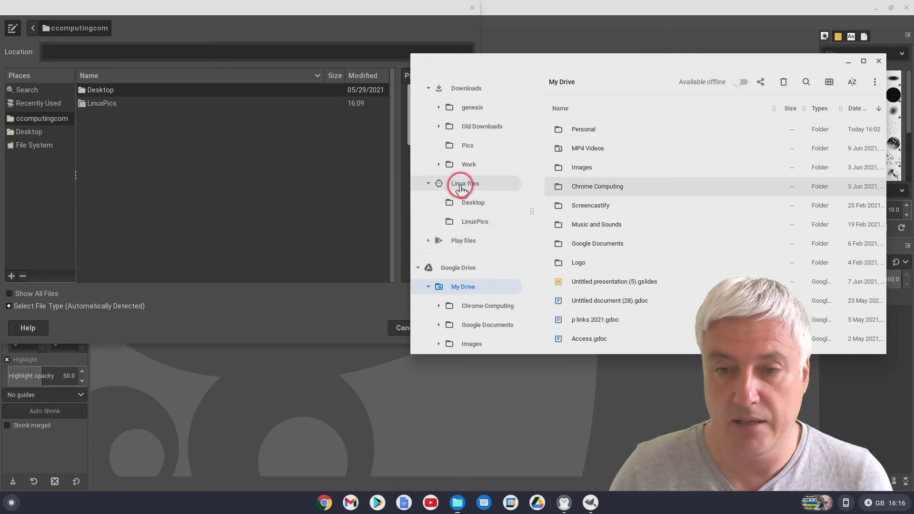
{"action": "left_click", "coordinate": [460, 188]}
{"action": "left_click", "coordinate": [584, 136]}
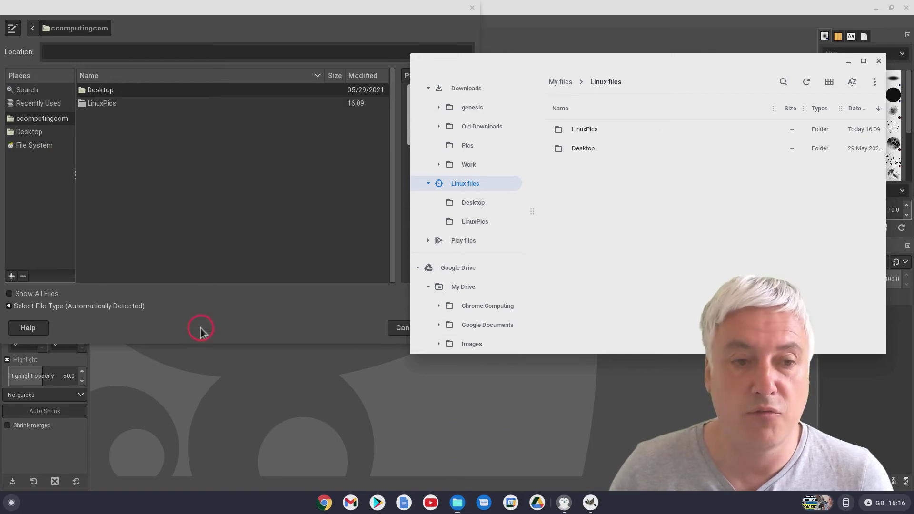
{"action": "left_click", "coordinate": [849, 61]}
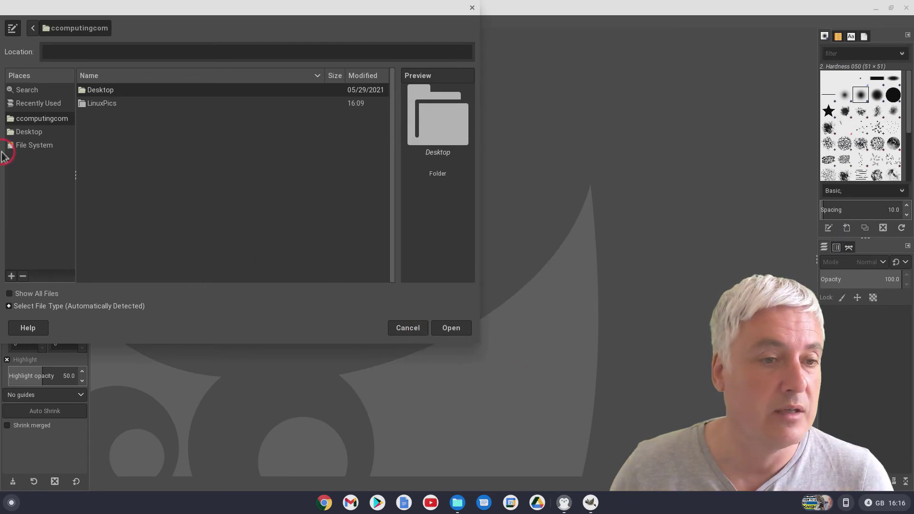
- In GIMP's open-image dialog, browse from the File System root to mnt/chromeos/MyFiles/Downloads
{"action": "left_click", "coordinate": [19, 146]}
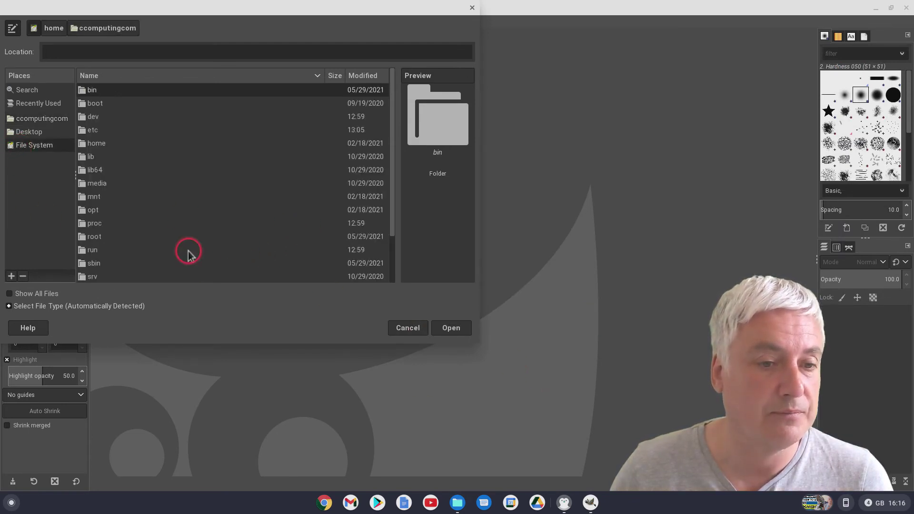
{"action": "double_click", "coordinate": [93, 197]}
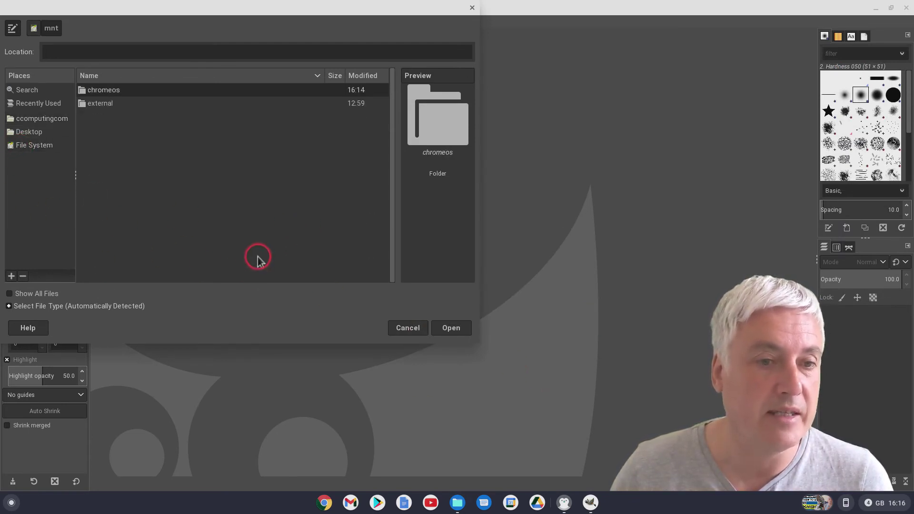
{"action": "double_click", "coordinate": [93, 91]}
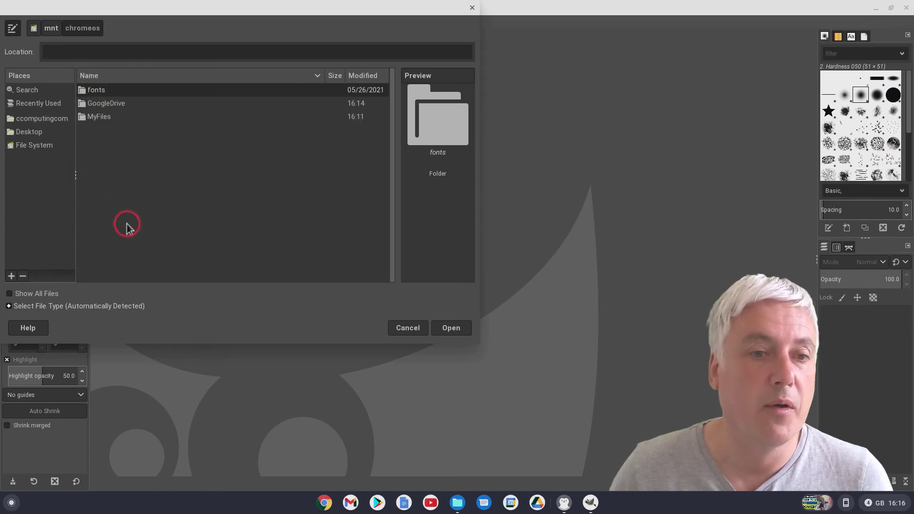
{"action": "double_click", "coordinate": [102, 117]}
{"action": "double_click", "coordinate": [108, 91]}
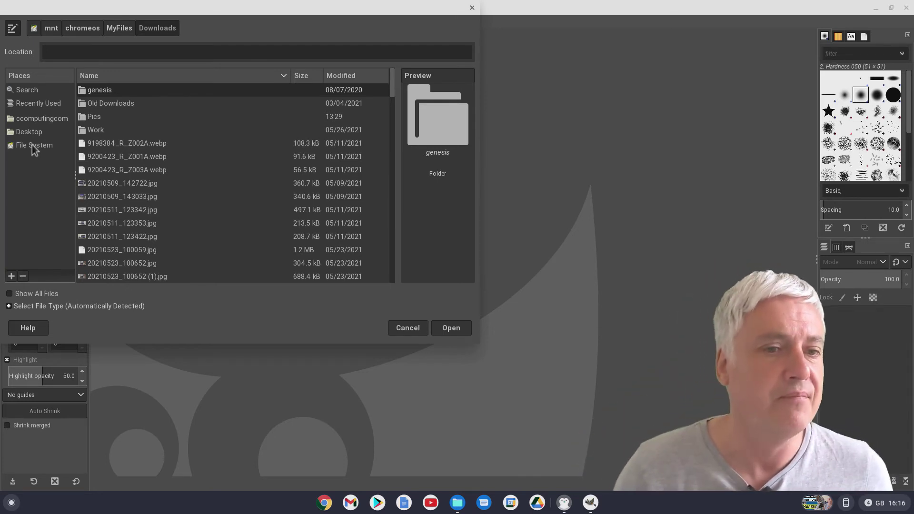
- Return to the File System root, browse to mnt/chromeos/GoogleDrive/MyDrive, and cancel opening an image
{"action": "left_click", "coordinate": [32, 144]}
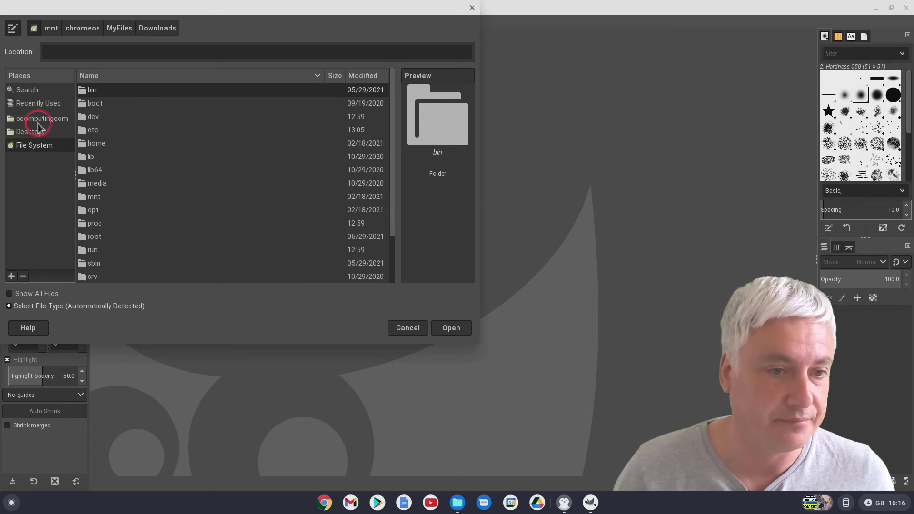
{"action": "double_click", "coordinate": [98, 196]}
{"action": "double_click", "coordinate": [98, 92]}
{"action": "left_click", "coordinate": [104, 119]}
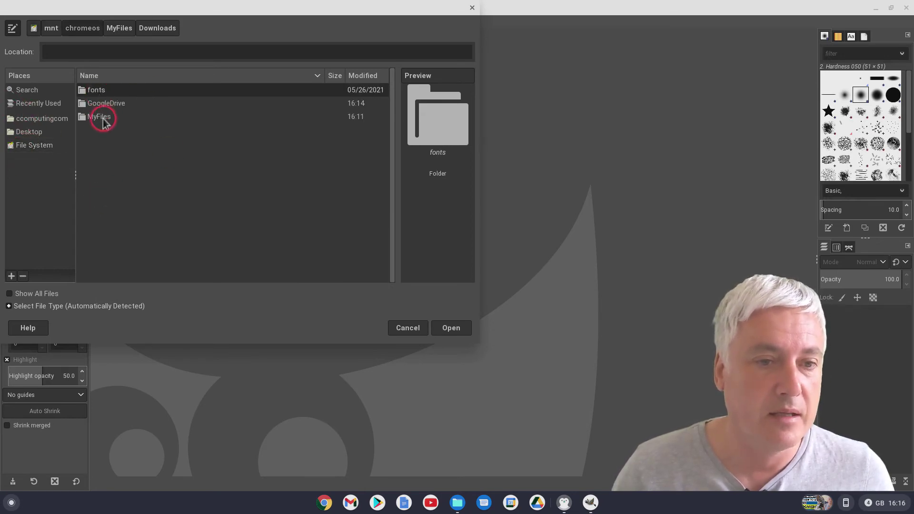
{"action": "left_click", "coordinate": [105, 109]}
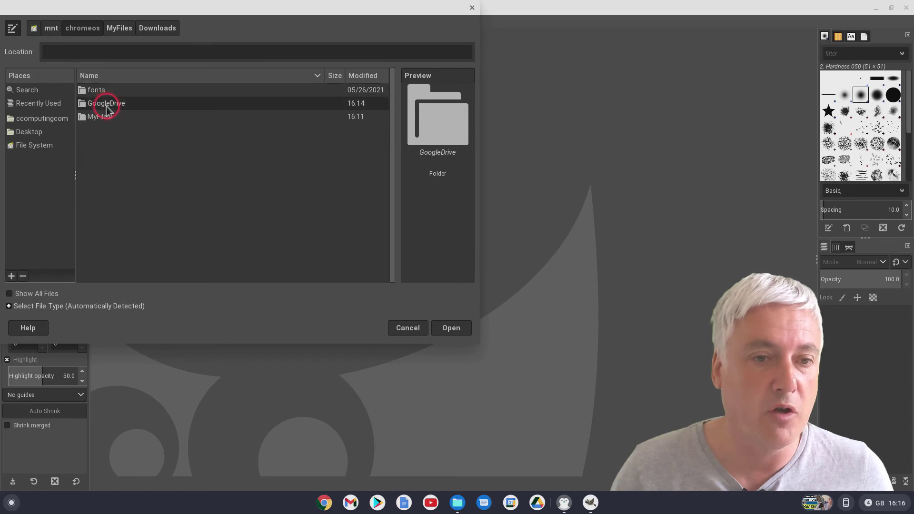
{"action": "double_click", "coordinate": [98, 106]}
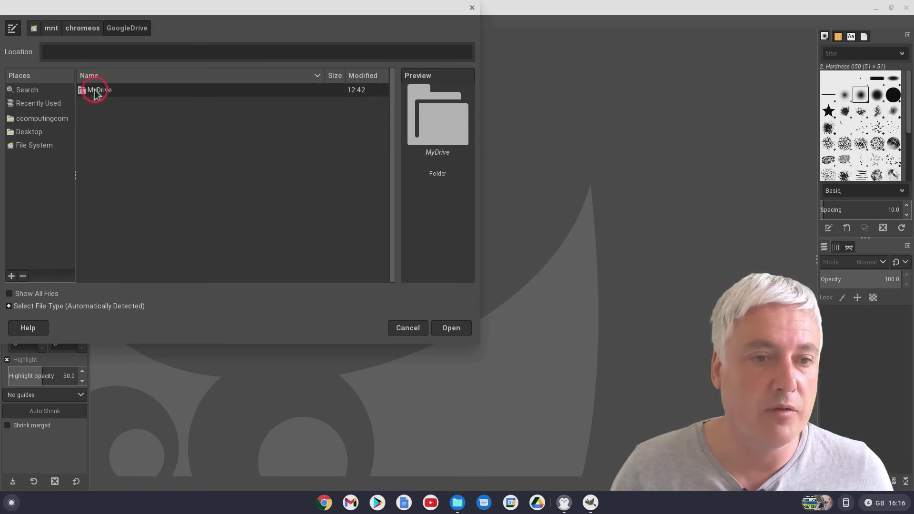
{"action": "double_click", "coordinate": [97, 91]}
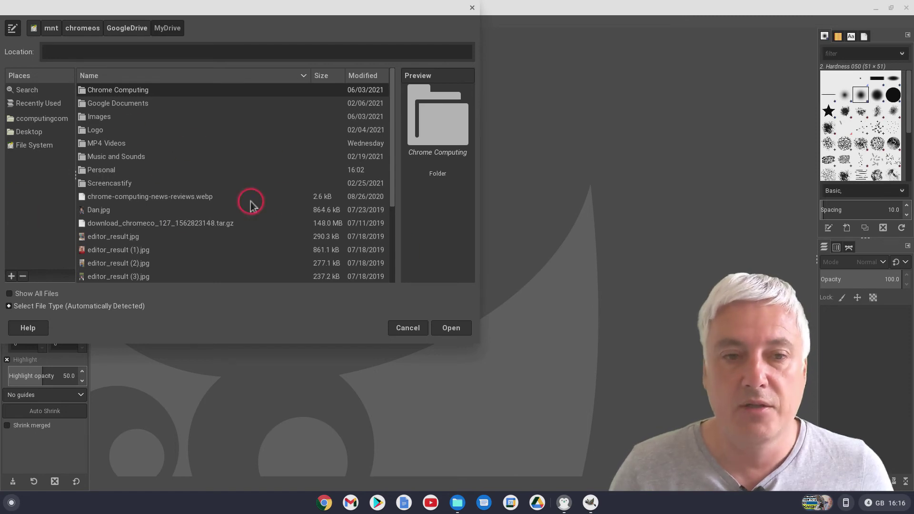
{"action": "left_click", "coordinate": [408, 328]}
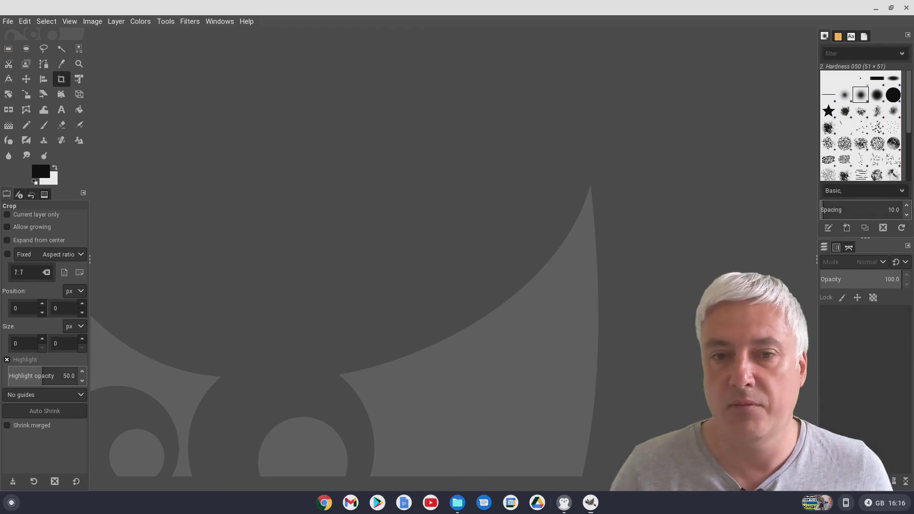
- Close GIMP, bring back the Linux Files window and select the mnt folder in the File System root
{"action": "left_click", "coordinate": [906, 8]}
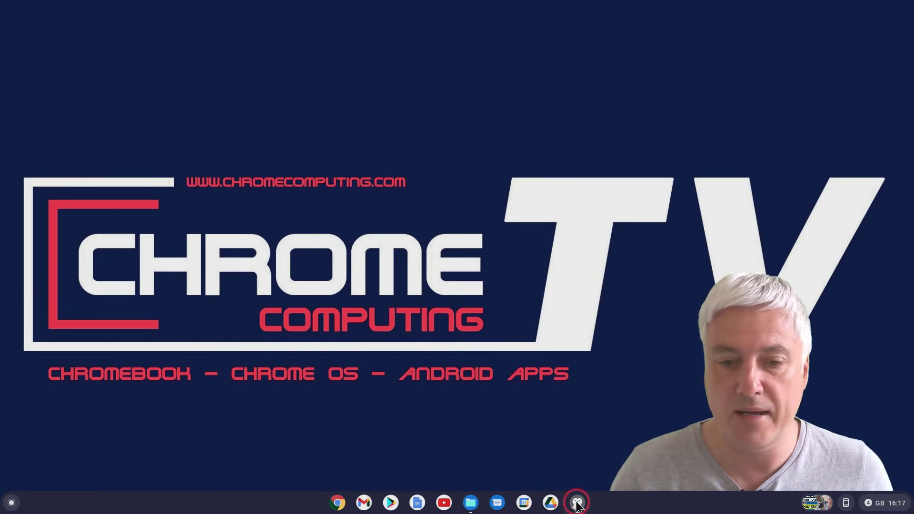
{"action": "left_click", "coordinate": [578, 503]}
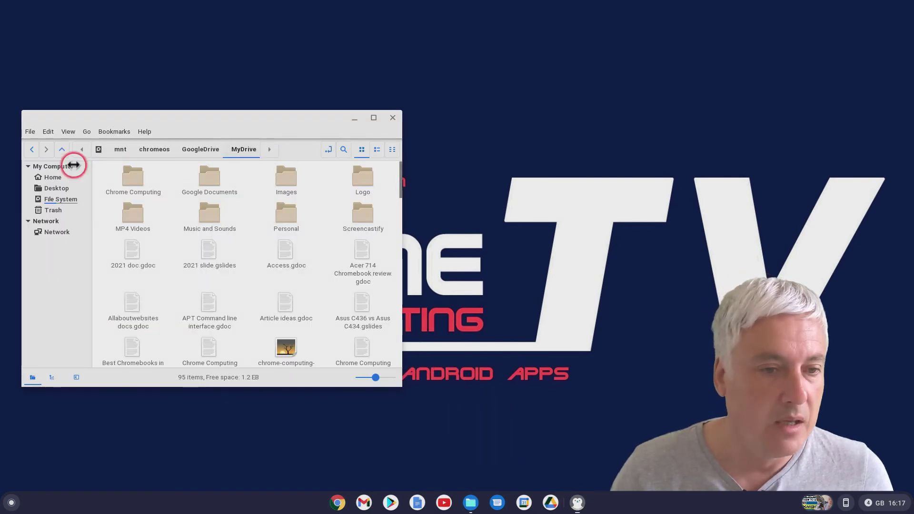
{"action": "left_click", "coordinate": [46, 199]}
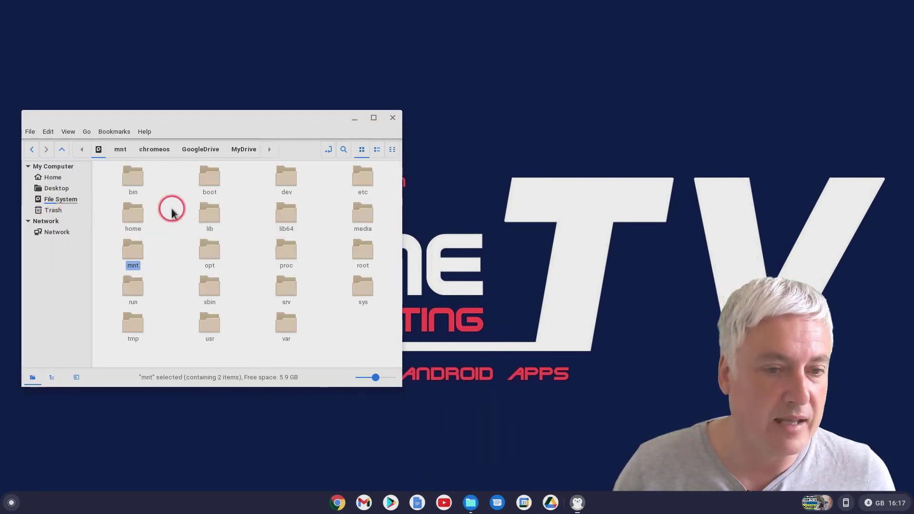
{"action": "left_click", "coordinate": [136, 259]}
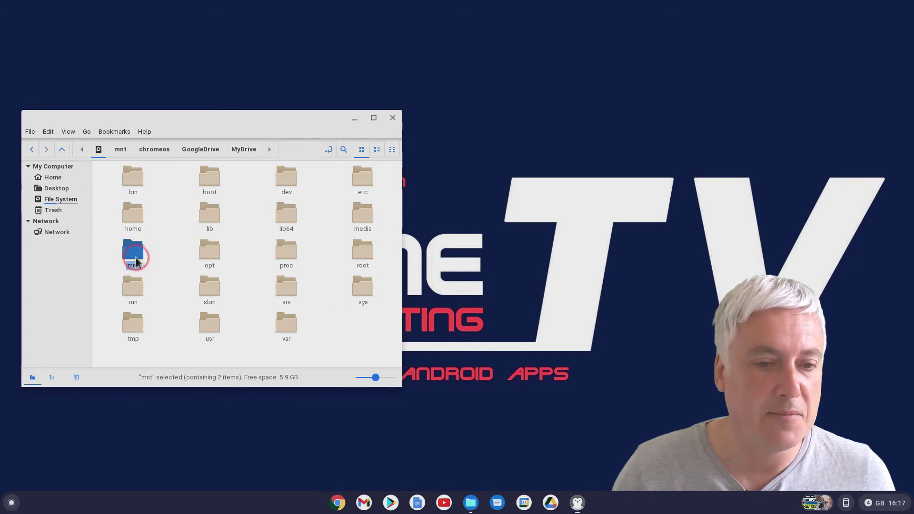